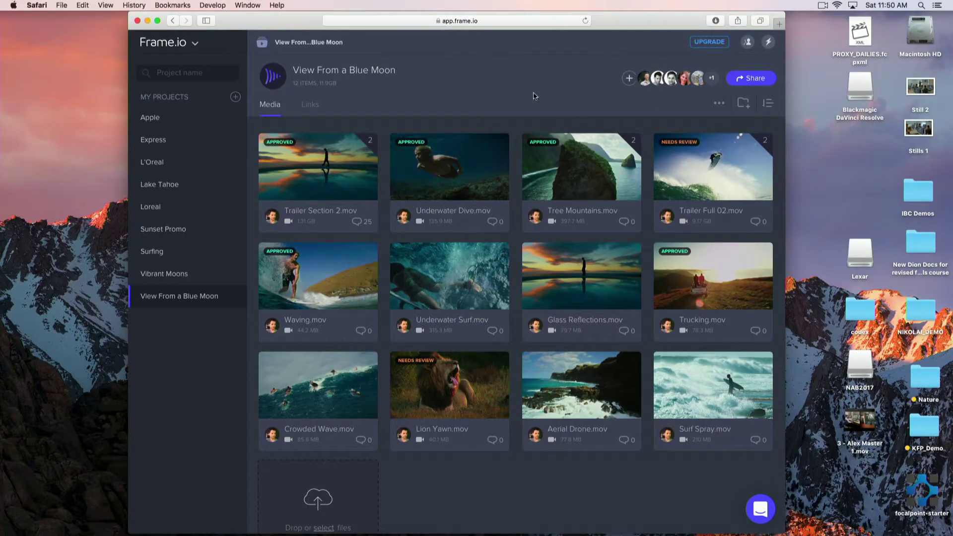
# Name the new project 'Surfing' and create it
pyautogui.click(475, 19)
pyautogui.press('Escape')
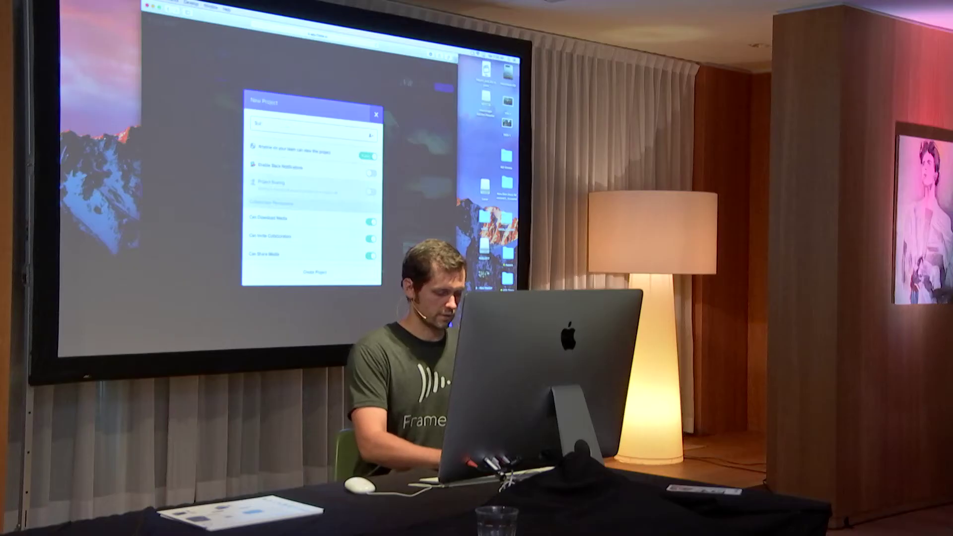
pyautogui.write('fing')
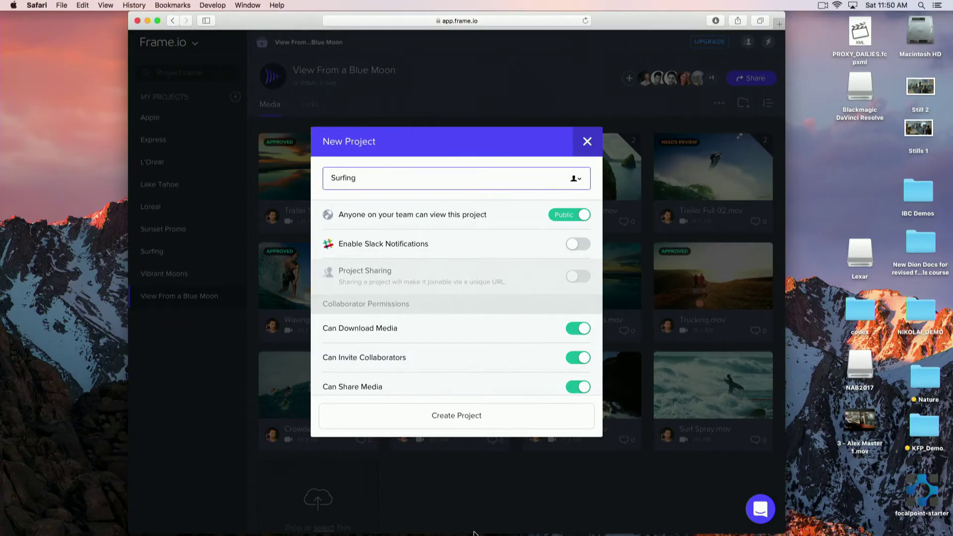
pyautogui.click(475, 428)
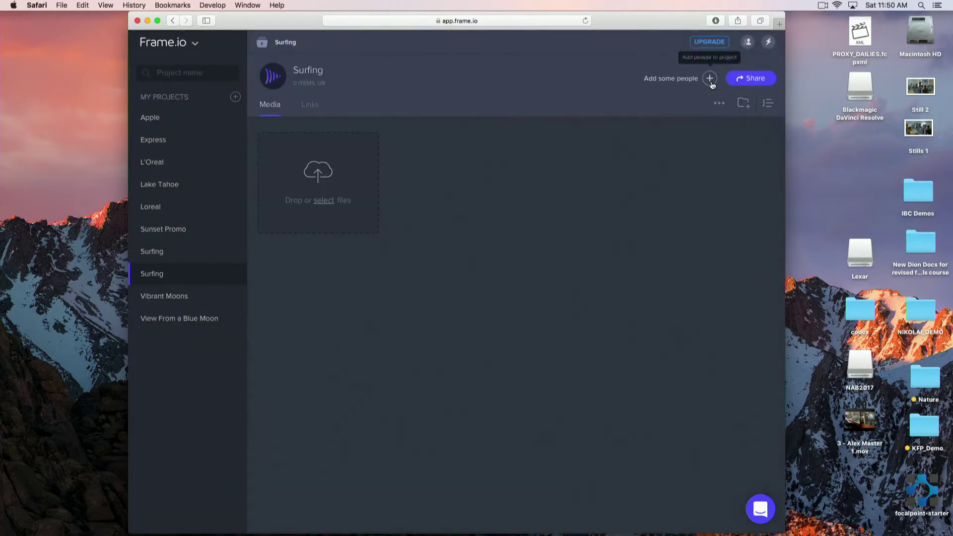
# Invite one individual collaborator to the Surfing project
pyautogui.click(710, 80)
pyautogui.click(697, 146)
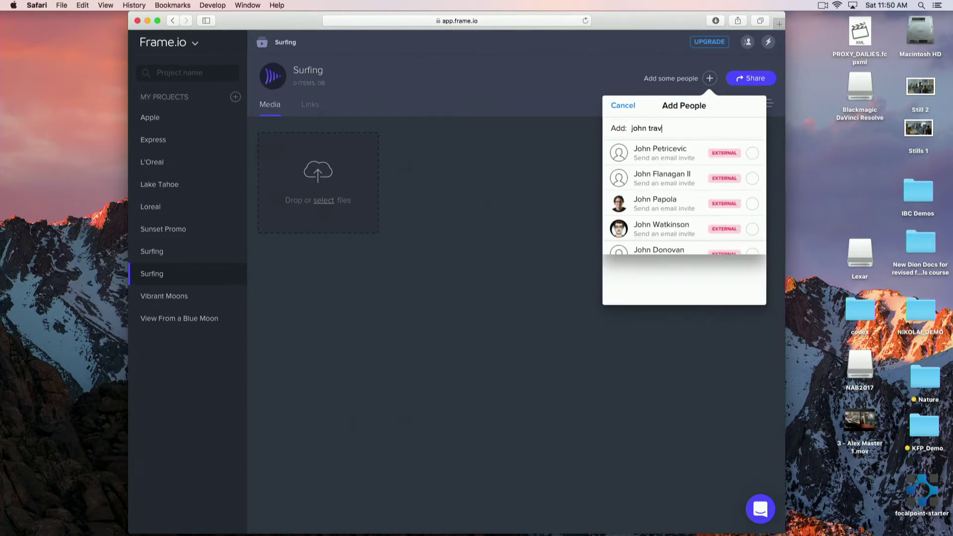
pyautogui.click(751, 181)
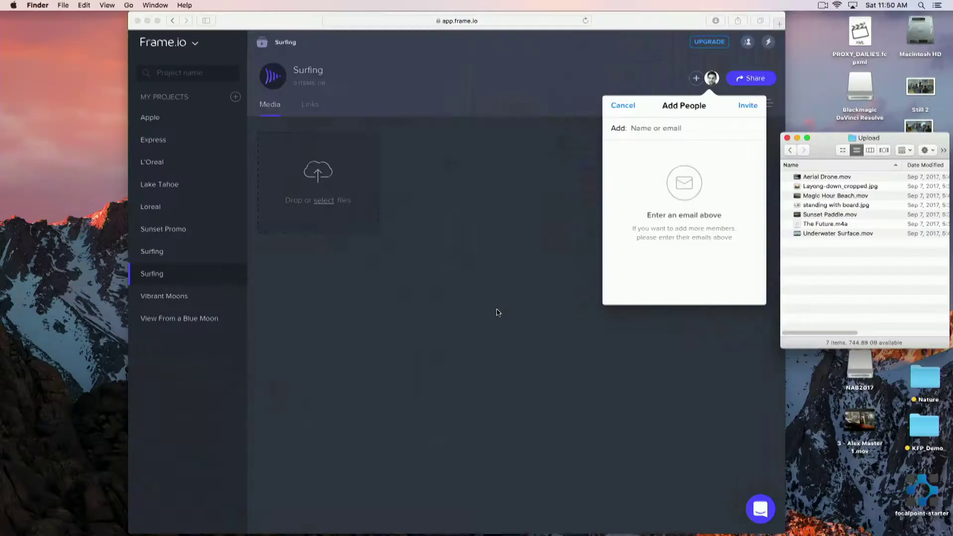
# Drag all seven files from the Finder Upload folder into the Surfing project's drop area
pyautogui.click(437, 317)
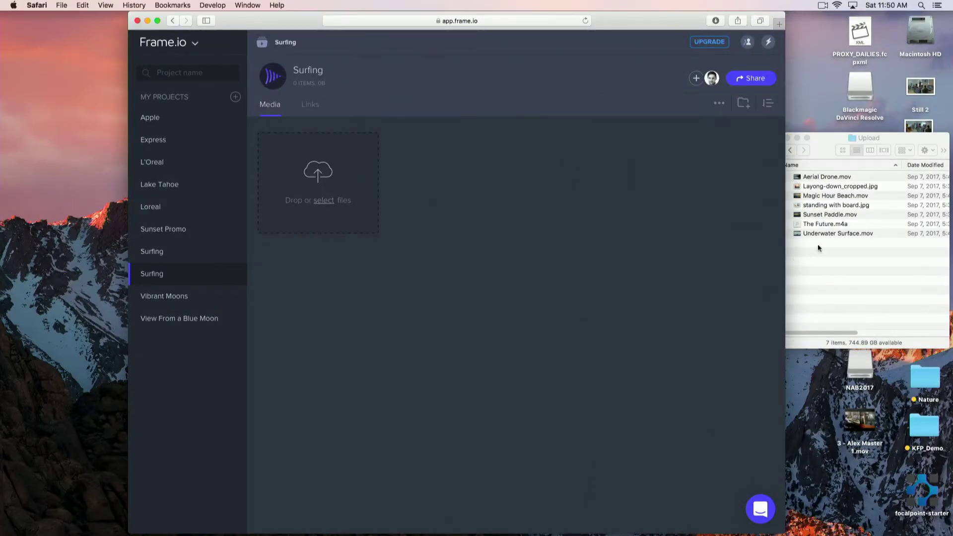
pyautogui.click(886, 233)
pyautogui.click(844, 196)
pyautogui.press('super+a')
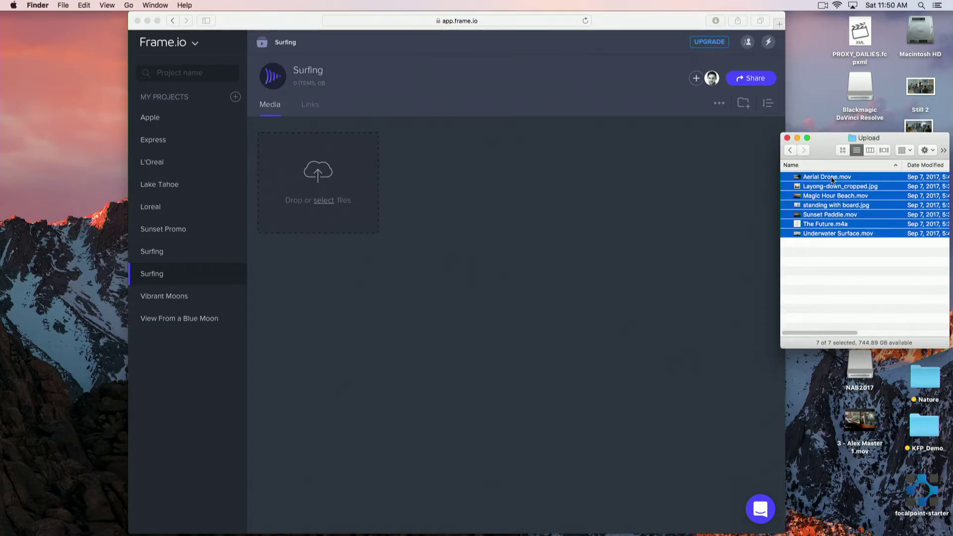
pyautogui.moveTo(835, 193); pyautogui.dragTo(322, 184)
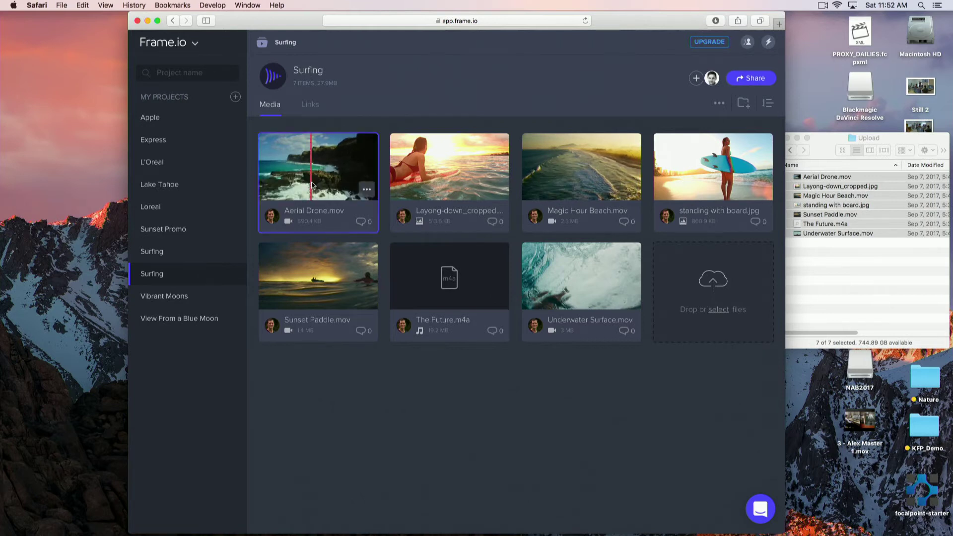
pyautogui.click(312, 186)
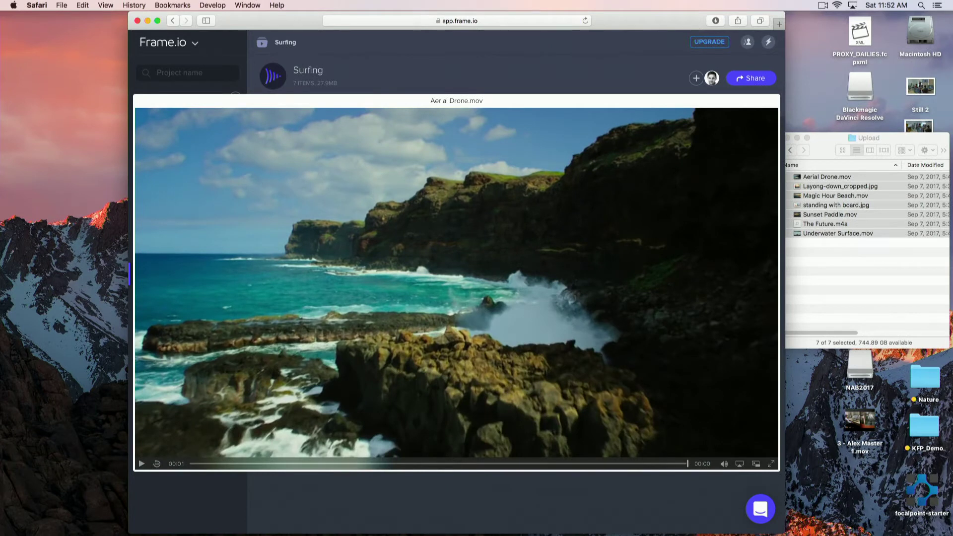
pyautogui.press('Right')
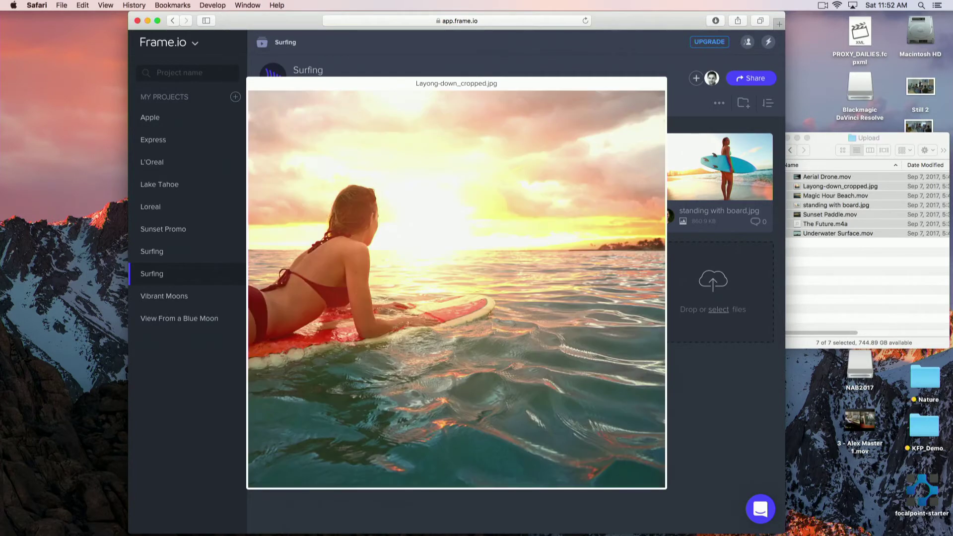
pyautogui.press('Right')
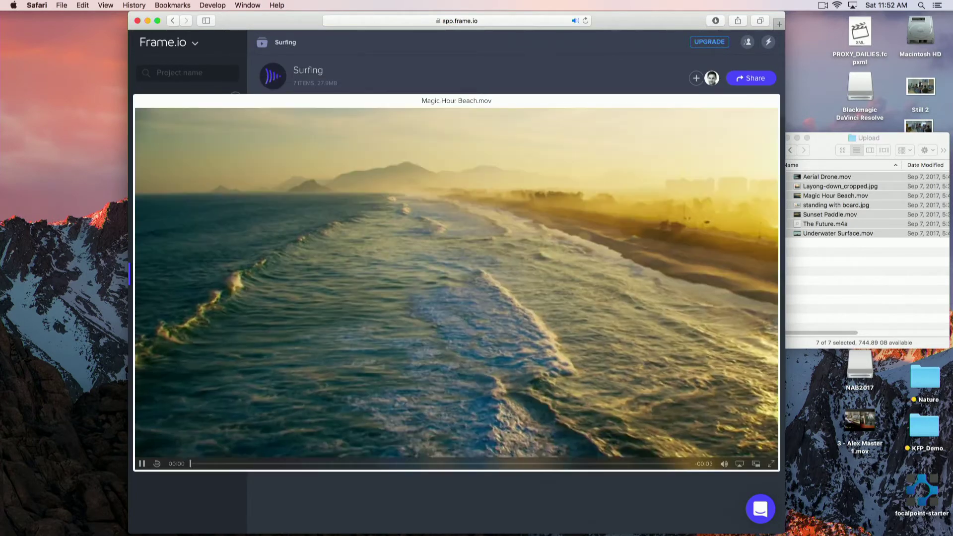
pyautogui.press('Left')
pyautogui.press('Left')
pyautogui.press('space')
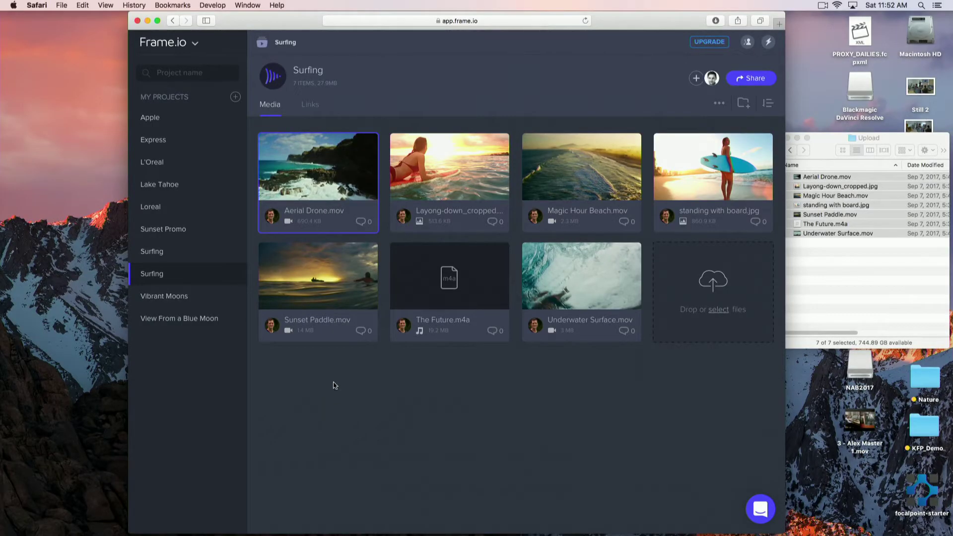
# In the Lake Tahoe project, stack Lake Tahoe v2 onto Lake Tahoe v1 as version 2
pyautogui.click(188, 192)
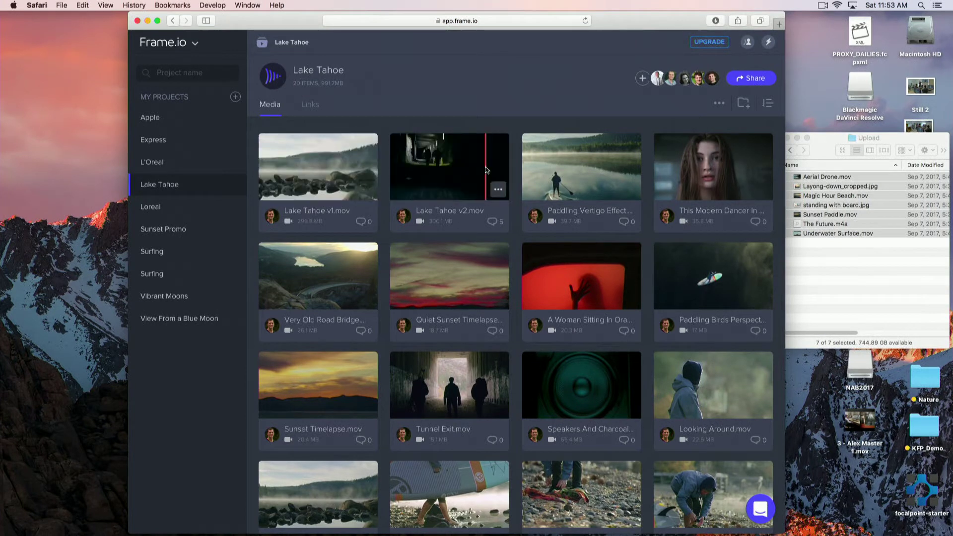
pyautogui.moveTo(480, 163); pyautogui.dragTo(337, 164)
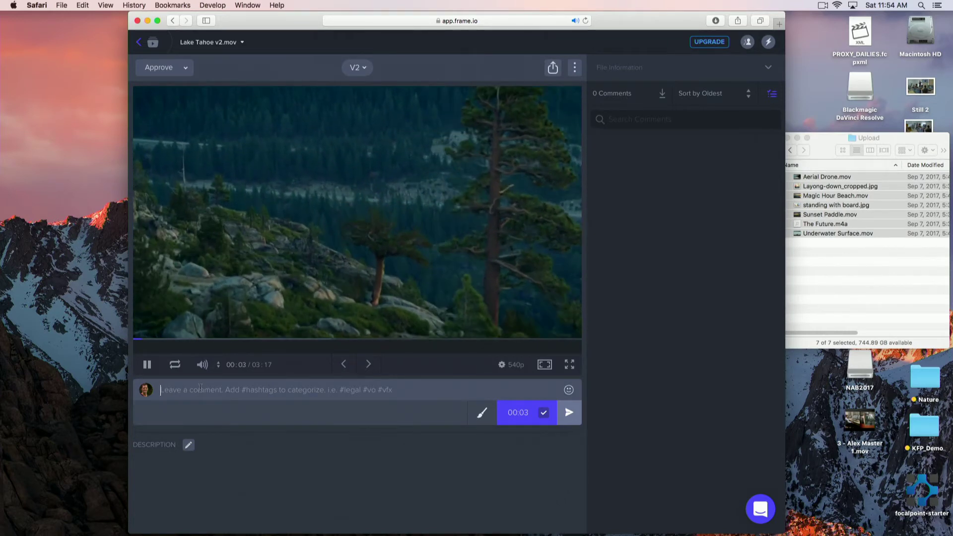
# Comment 'truck is moving backwards' at 00:04 with a circle and arrow drawn on the frame
pyautogui.click(200, 387)
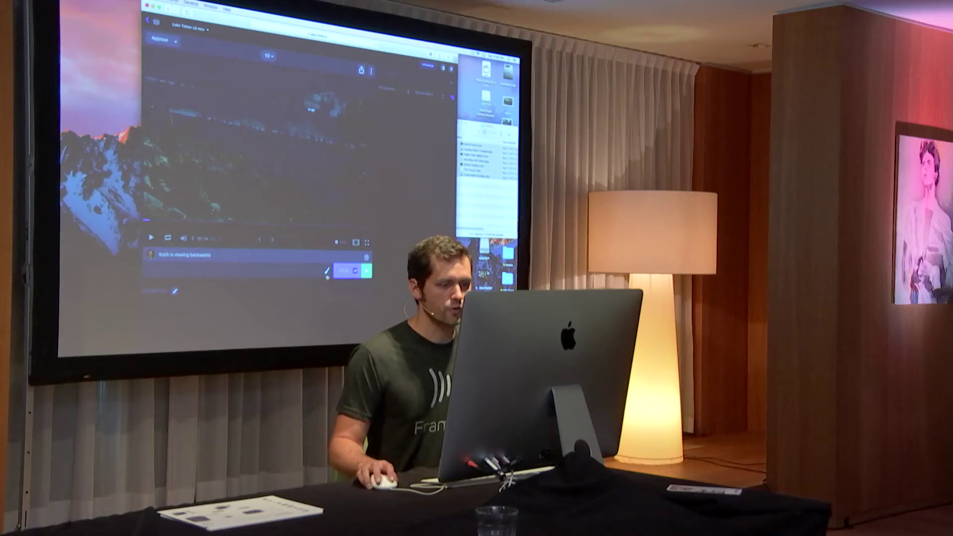
pyautogui.click(481, 413)
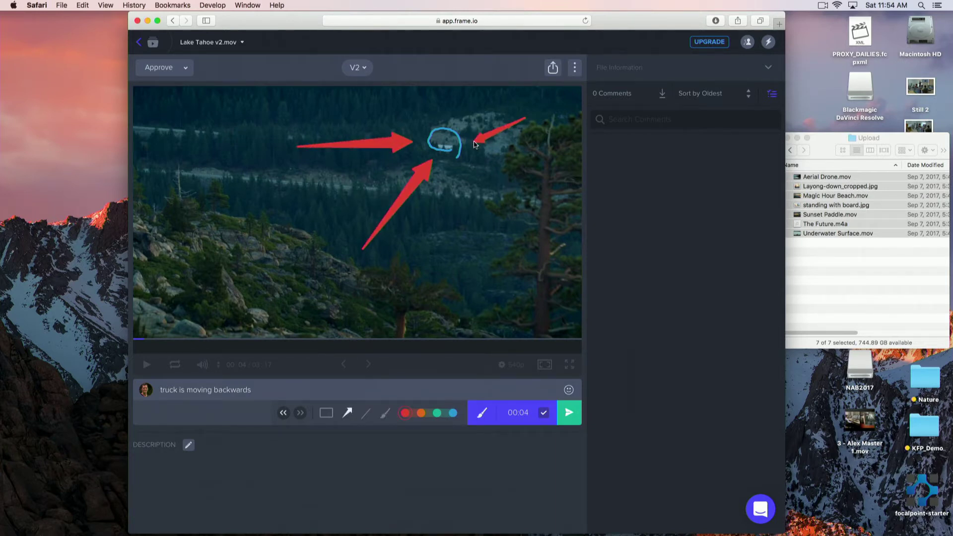
pyautogui.click(283, 414)
pyautogui.click(284, 414)
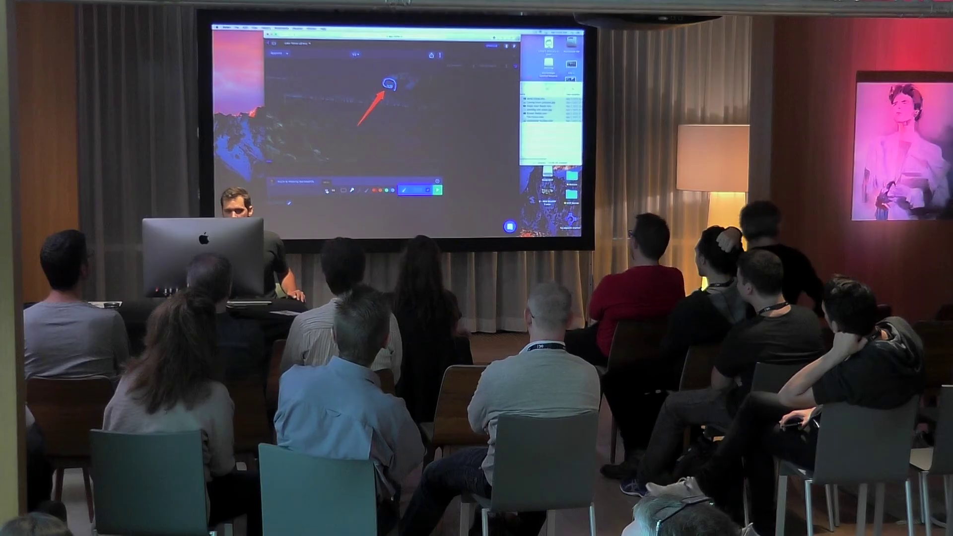
pyautogui.click(327, 190)
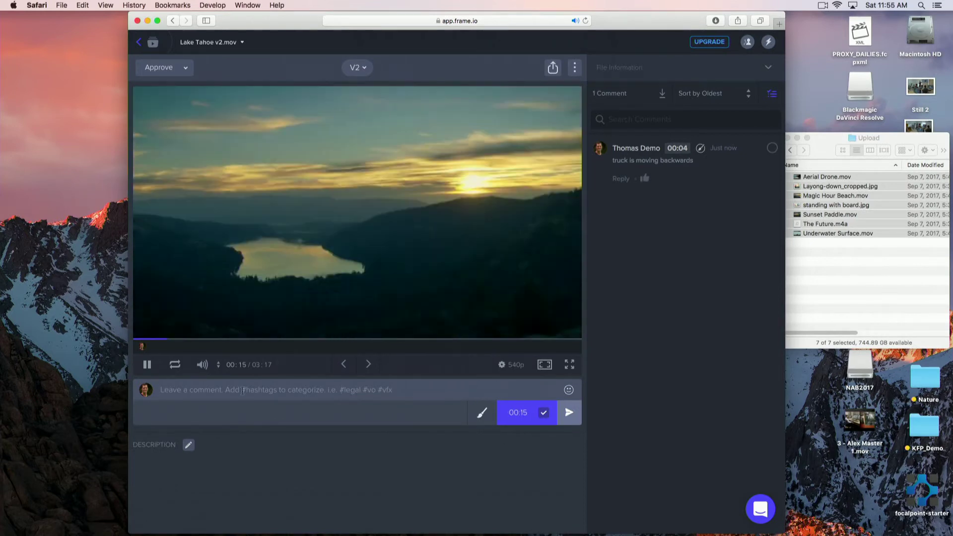
# Post a 'nice shot' comment at 00:15, then jump between both comments to check them
pyautogui.write('nice shot')
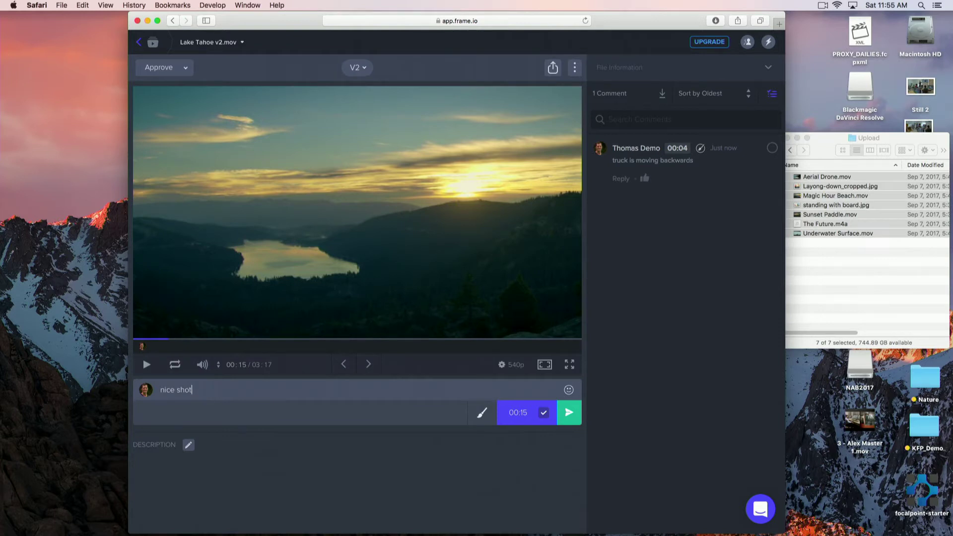
pyautogui.press('Return')
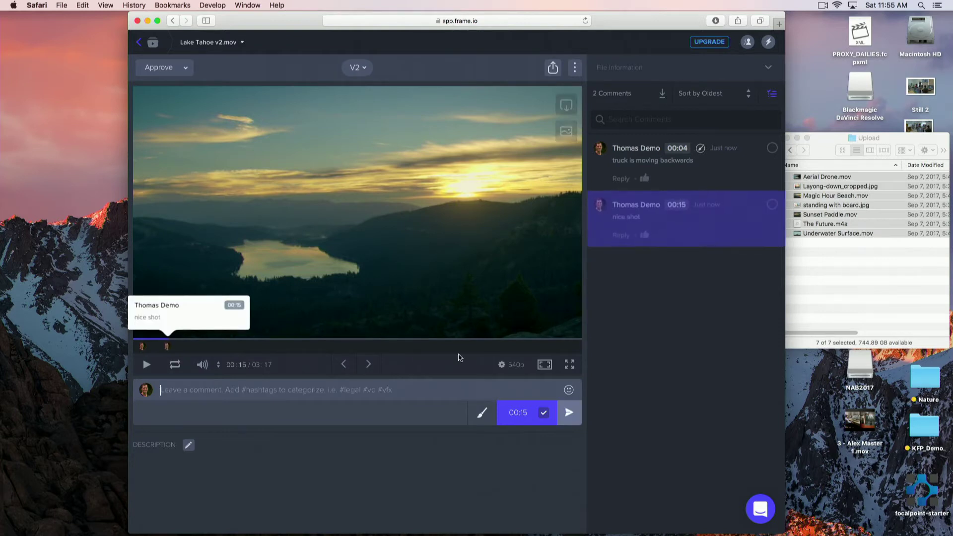
pyautogui.click(451, 262)
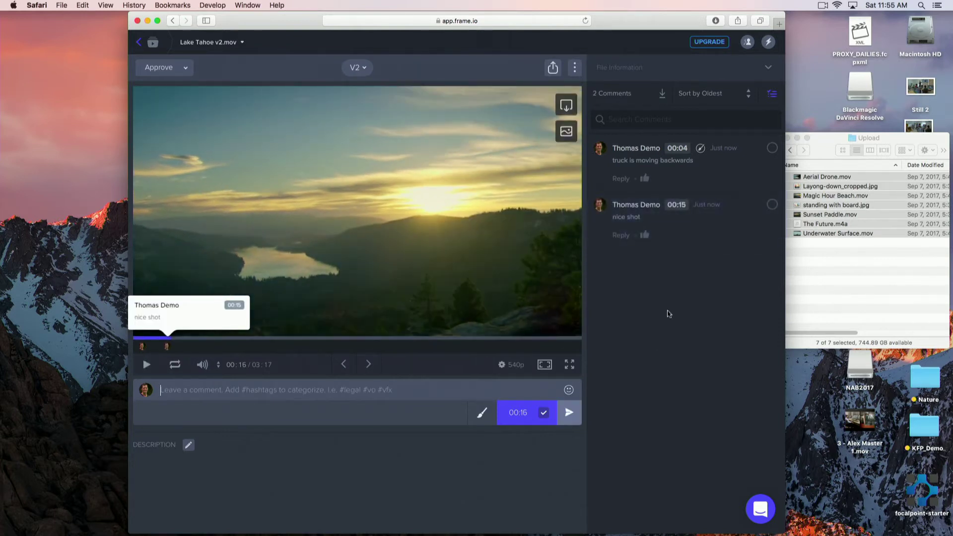
pyautogui.click(741, 221)
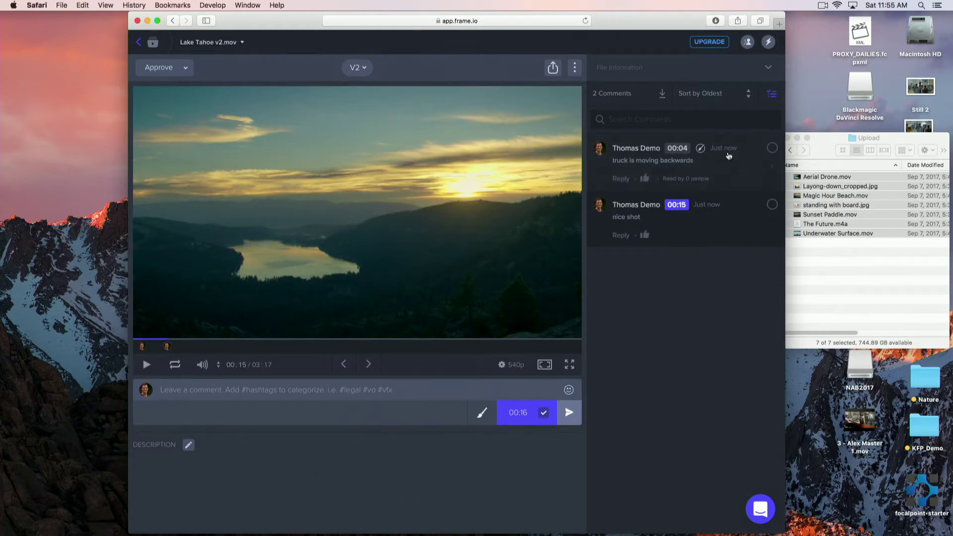
pyautogui.click(731, 174)
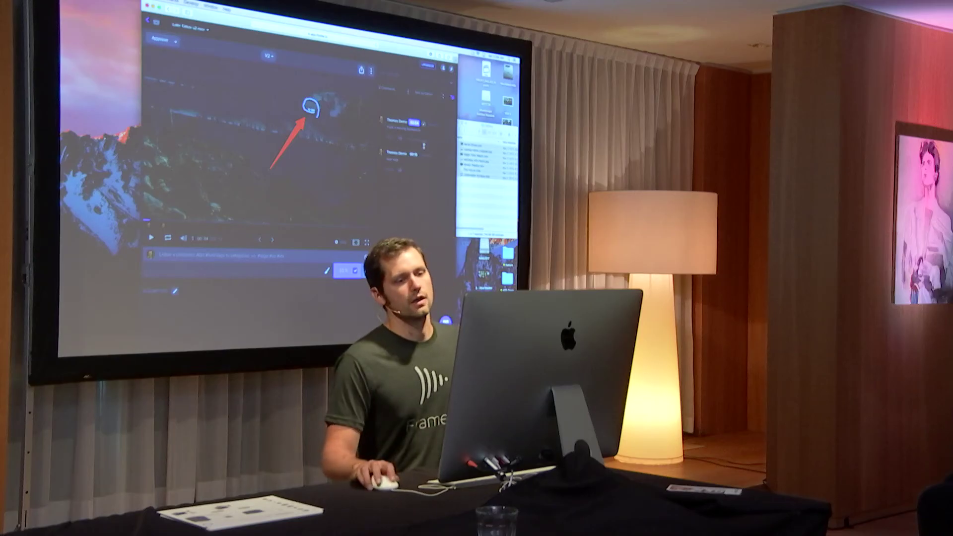
# Compare Lake Tahoe v2 against Version 1 from the 00:15 comment, auditioning each version's audio
pyautogui.click(434, 161)
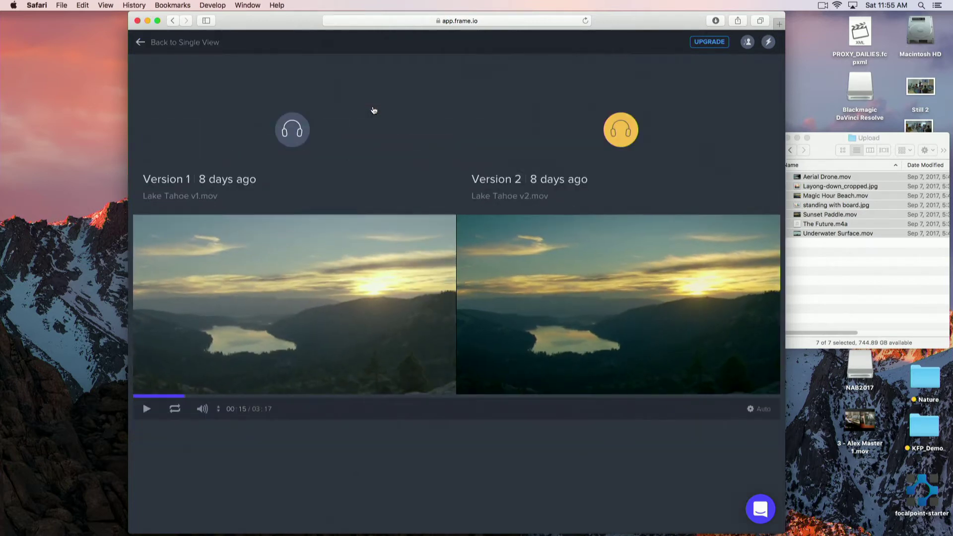
pyautogui.click(177, 187)
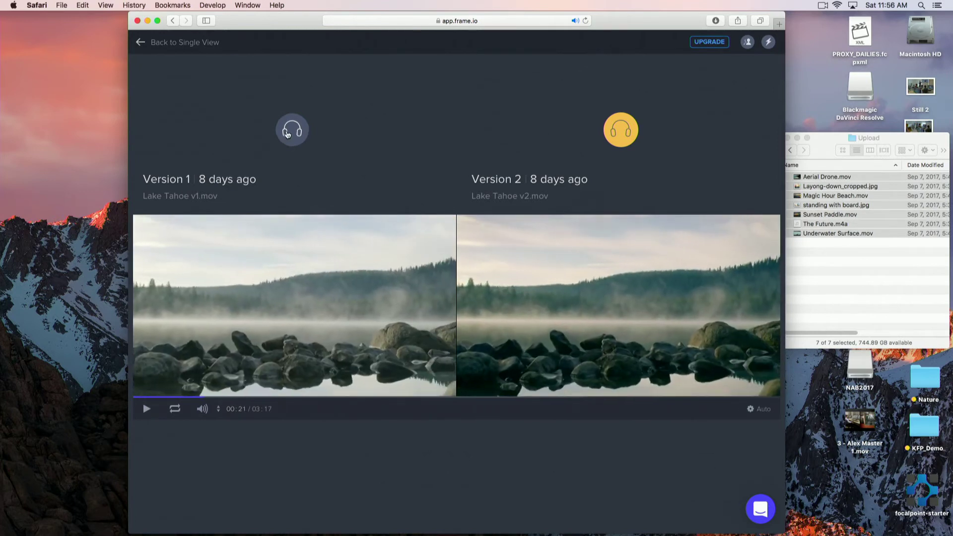
pyautogui.click(287, 134)
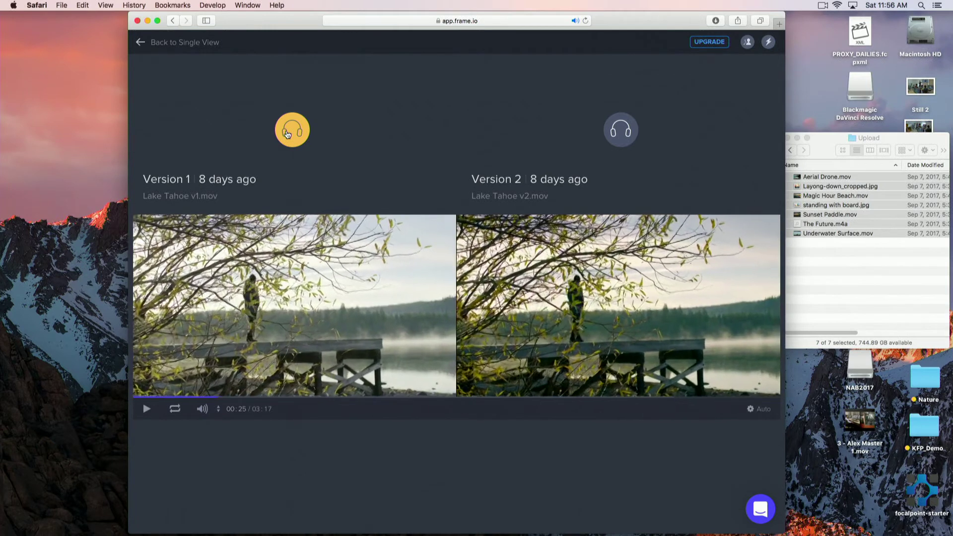
pyautogui.click(613, 139)
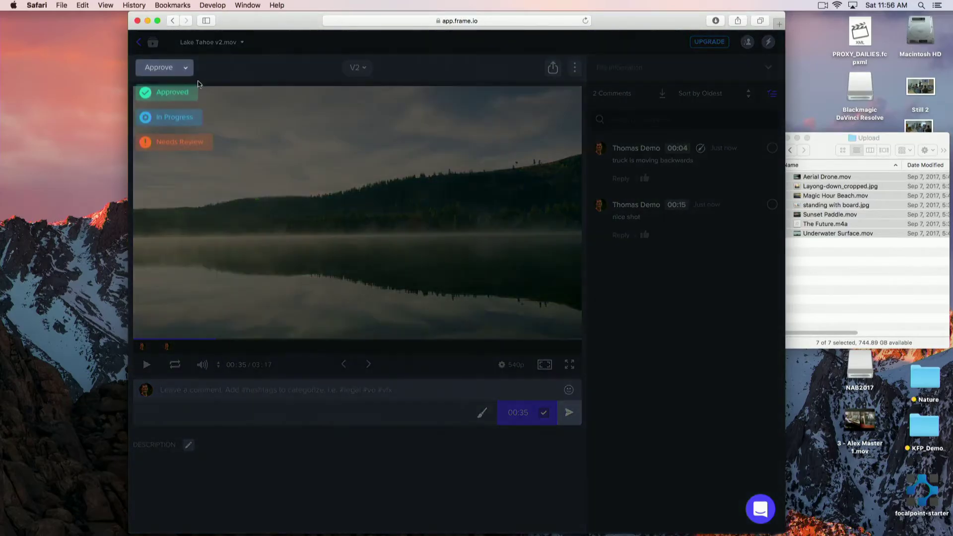
# Mark Lake Tahoe v2.mov Approved and notify three associates with 'Good job. Looking great.'
pyautogui.click(179, 98)
pyautogui.click(328, 69)
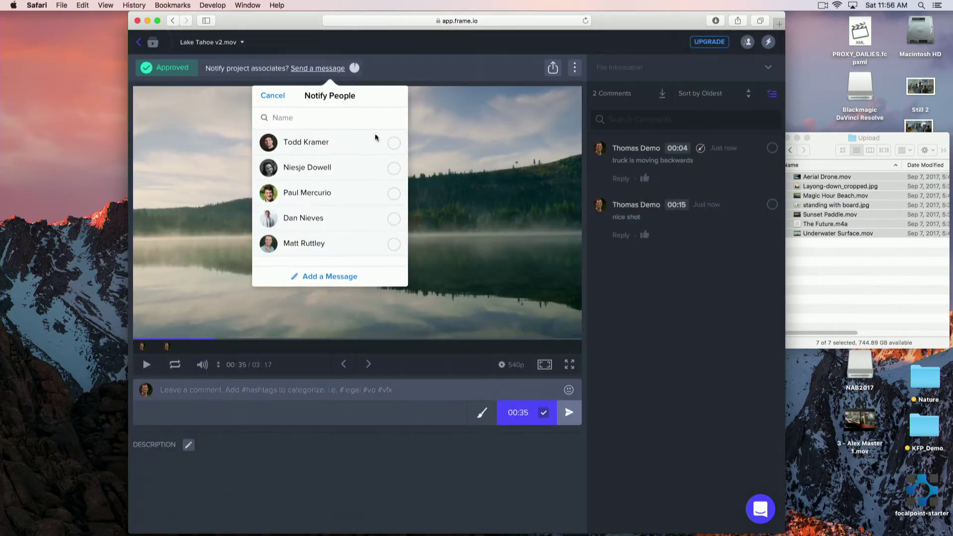
pyautogui.click(395, 143)
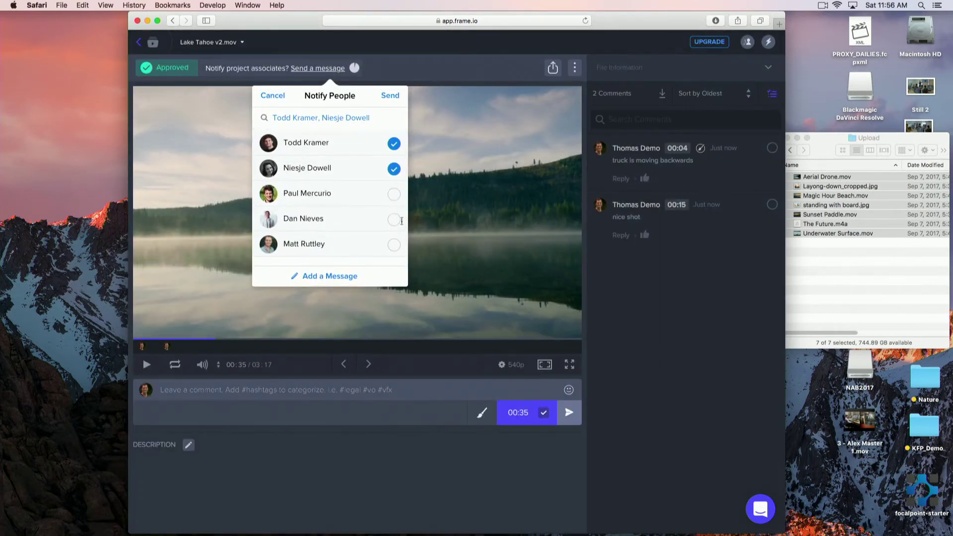
pyautogui.click(394, 194)
pyautogui.click(333, 276)
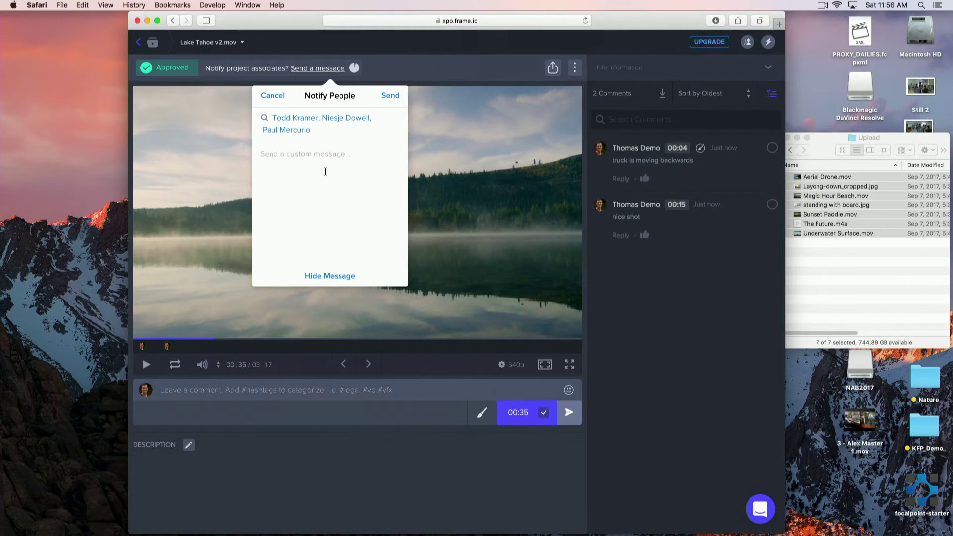
pyautogui.click(391, 96)
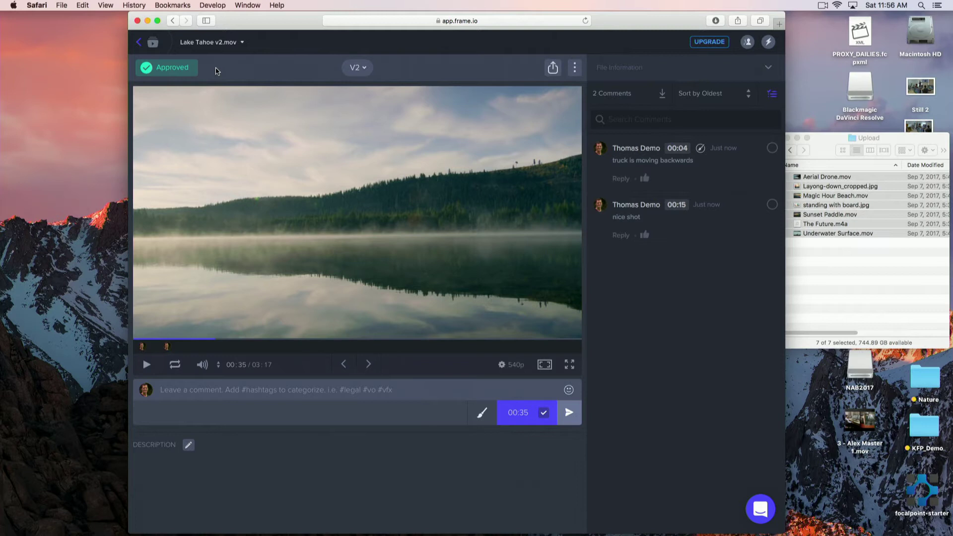
# Reveal the Lake Tahoe project's file thumbnail strip from the file name dropdown
pyautogui.click(226, 44)
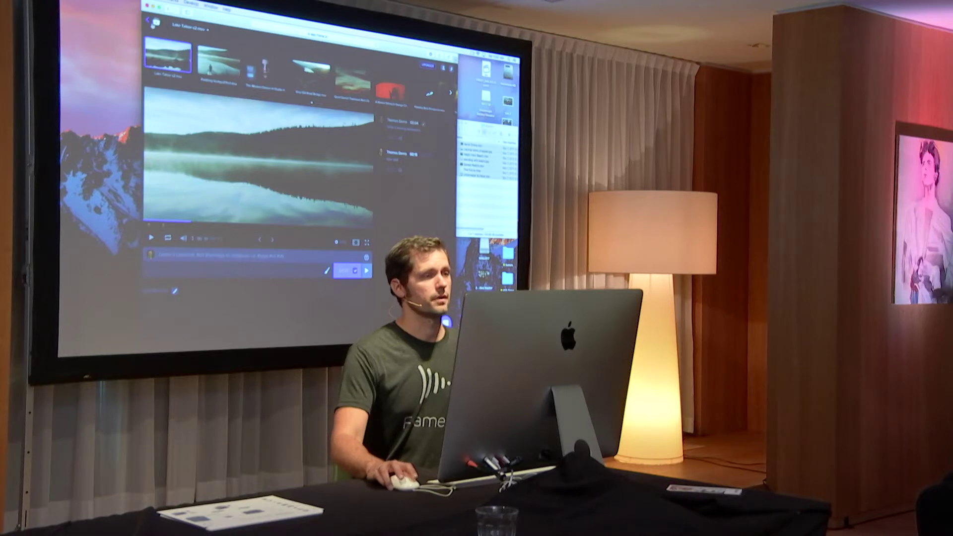
# Return to the Lake Tahoe Media grid via the breadcrumb
pyautogui.click(138, 42)
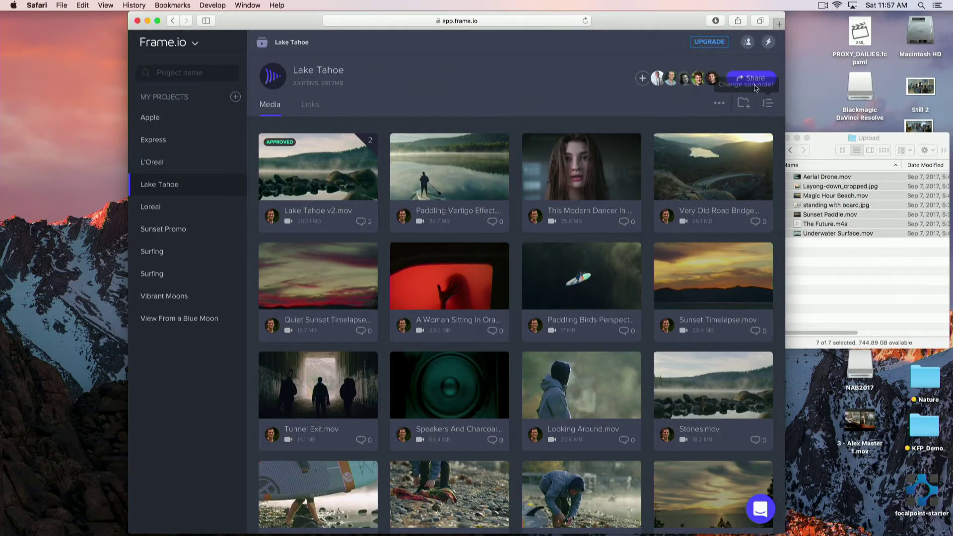
# Share Lake Tahoe as a presentation: no password, downloads on, expiring Sep 23rd, 2017, 6:00 PM
pyautogui.click(746, 80)
pyautogui.click(742, 161)
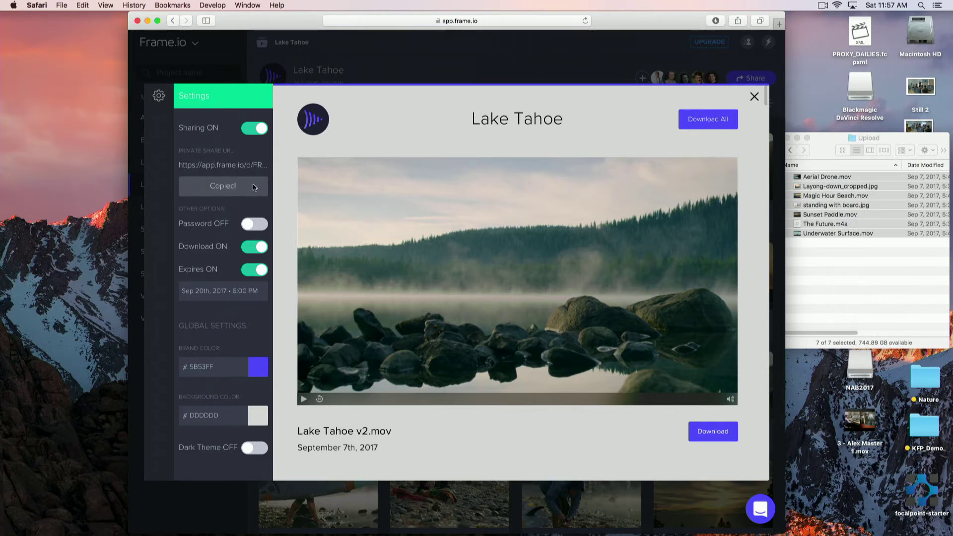
pyautogui.click(262, 227)
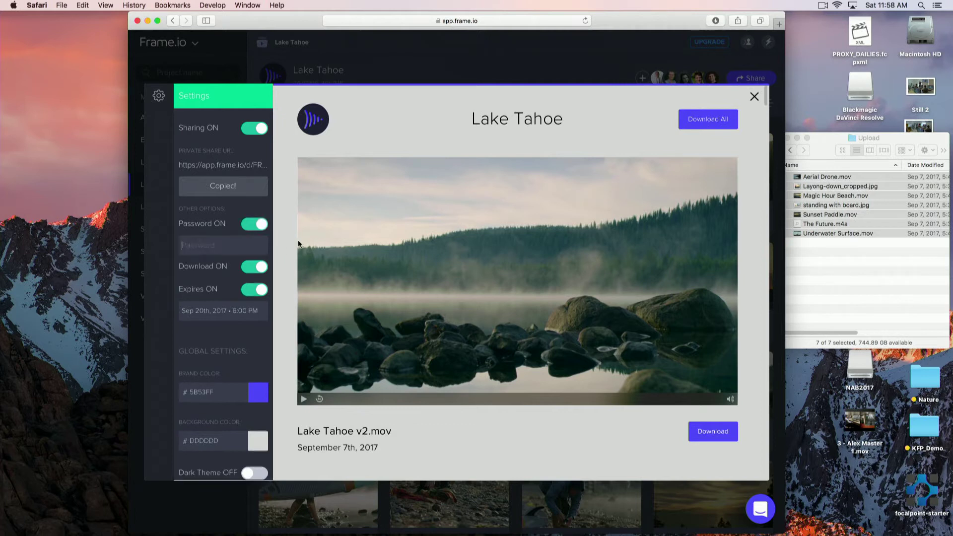
pyautogui.click(257, 225)
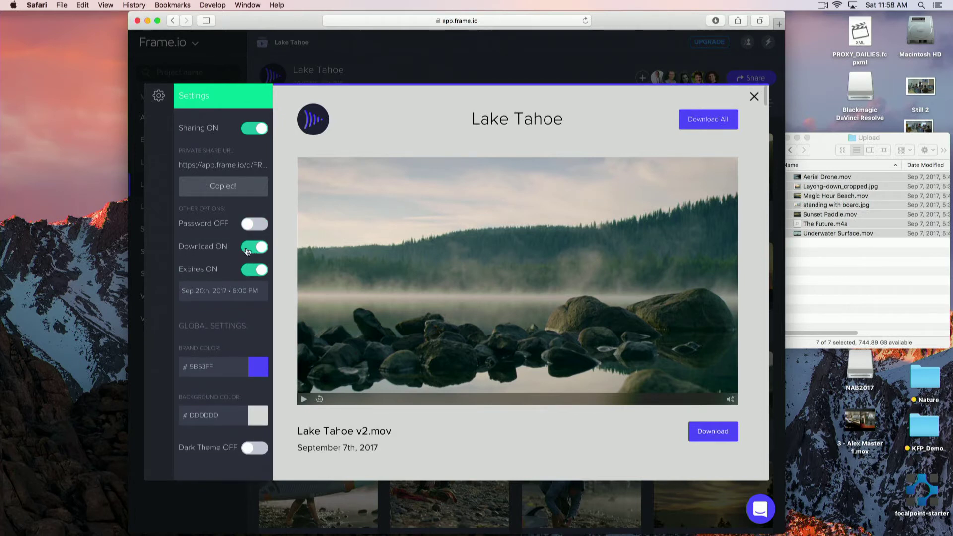
pyautogui.click(247, 251)
pyautogui.click(216, 291)
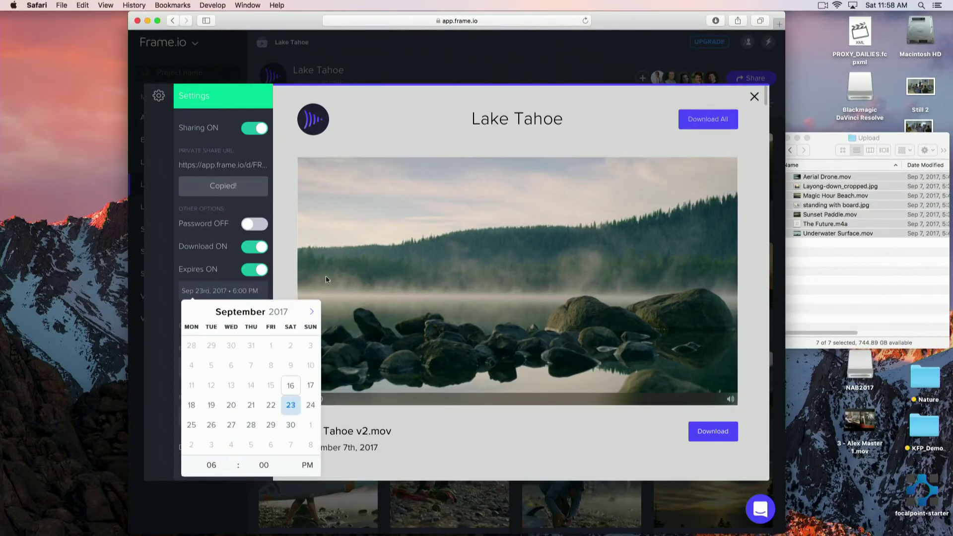
# Close the presentation settings and view the copied presentation link in a new browser tab
pyautogui.click(158, 408)
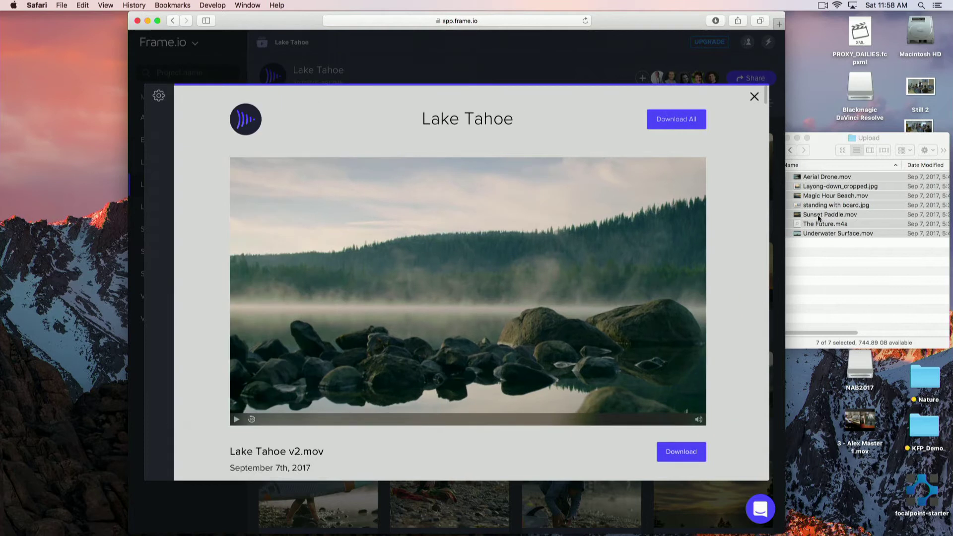
pyautogui.click(754, 98)
pyautogui.press('super+t')
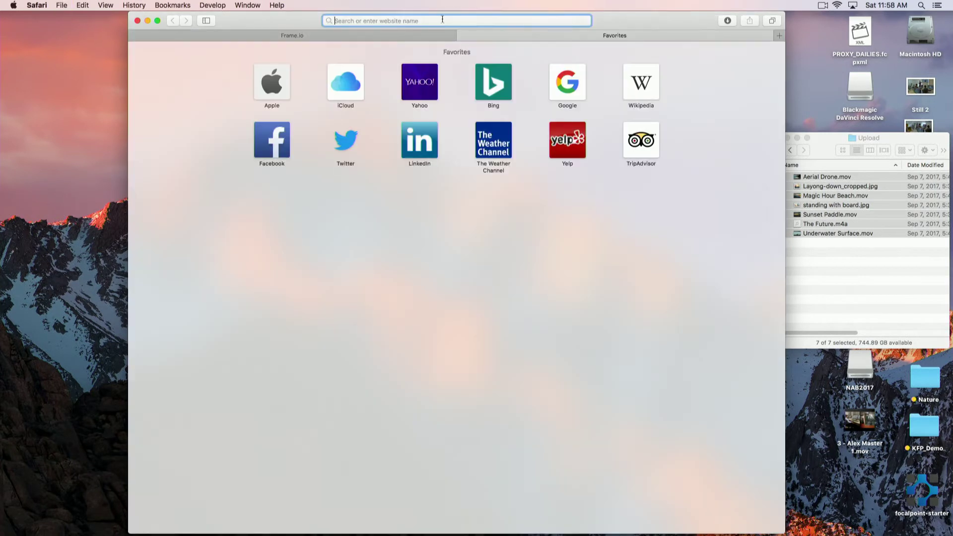
pyautogui.press('Return')
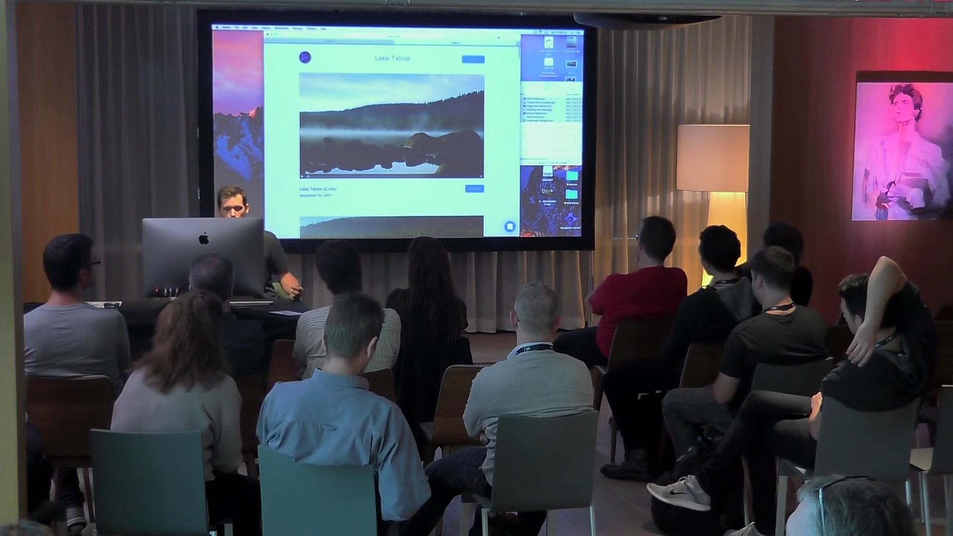
pyautogui.scroll(-3, 417, 189)
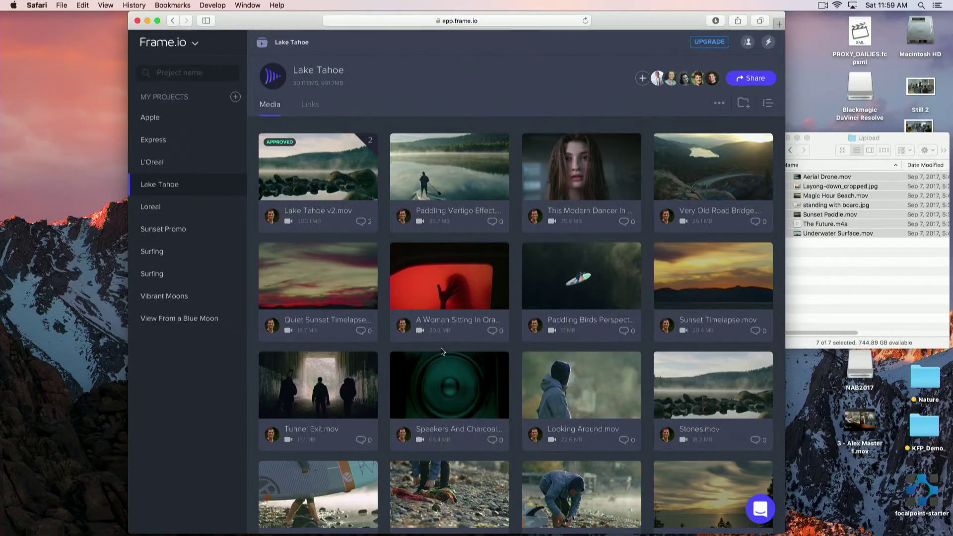
# Create a review page link for four Lake Tahoe clips expiring Sep 24th, 2017, 11:59 AM
pyautogui.click(751, 78)
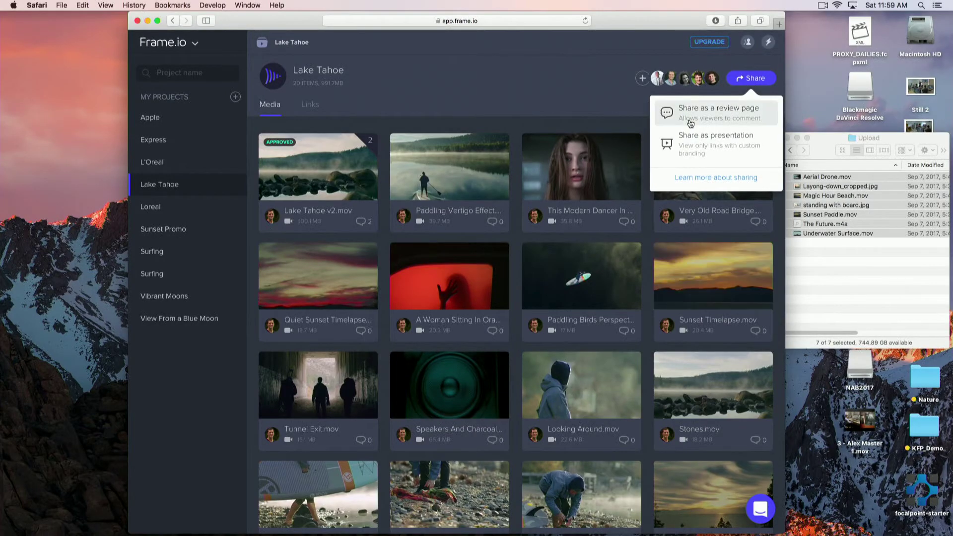
pyautogui.click(704, 120)
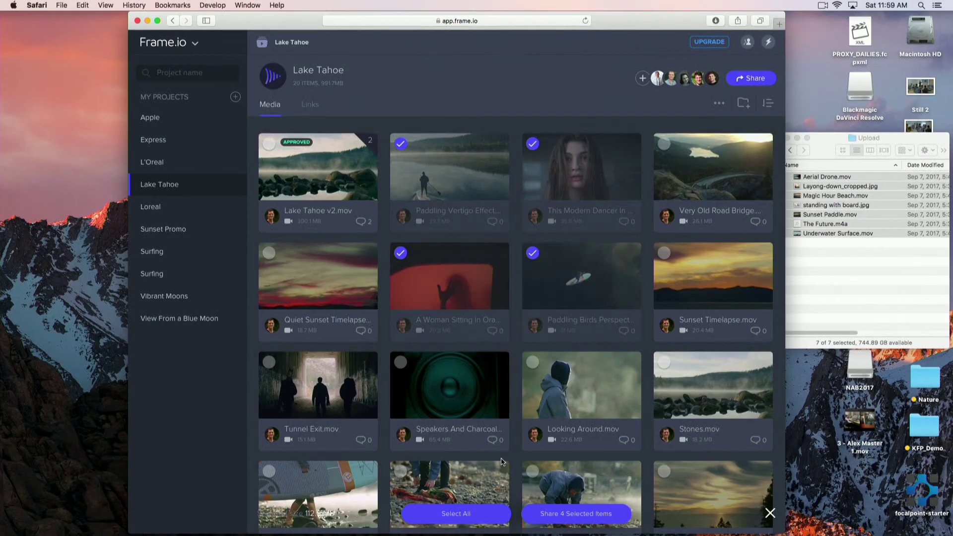
pyautogui.click(593, 516)
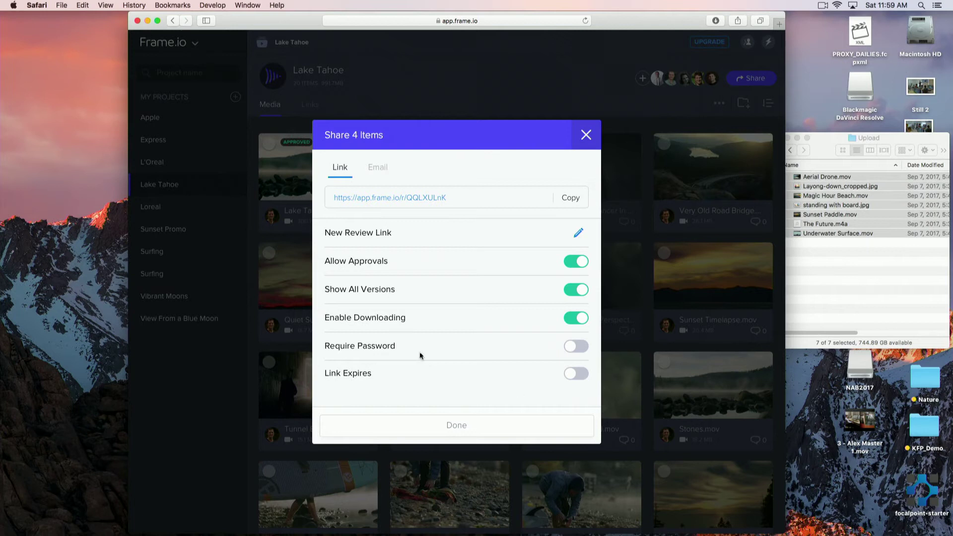
pyautogui.click(585, 376)
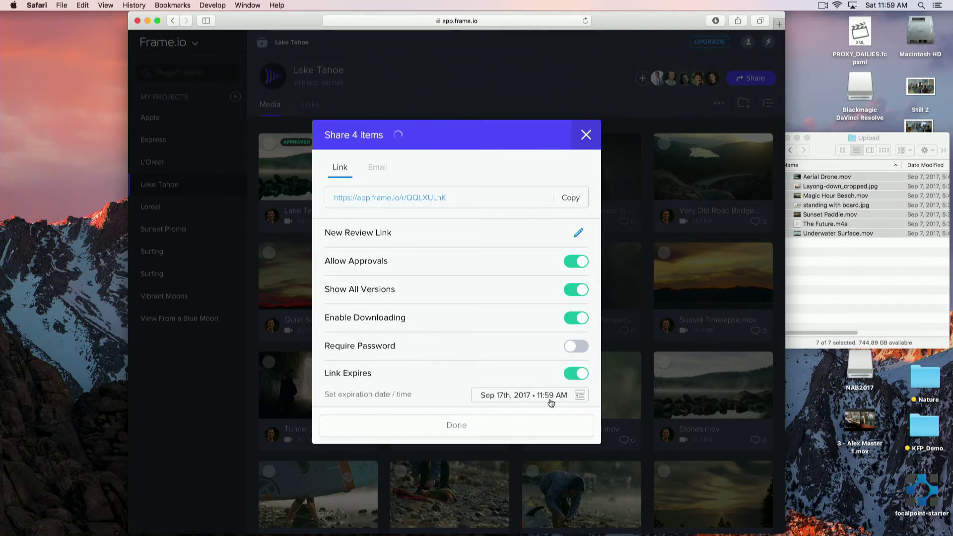
pyautogui.click(549, 397)
pyautogui.click(606, 314)
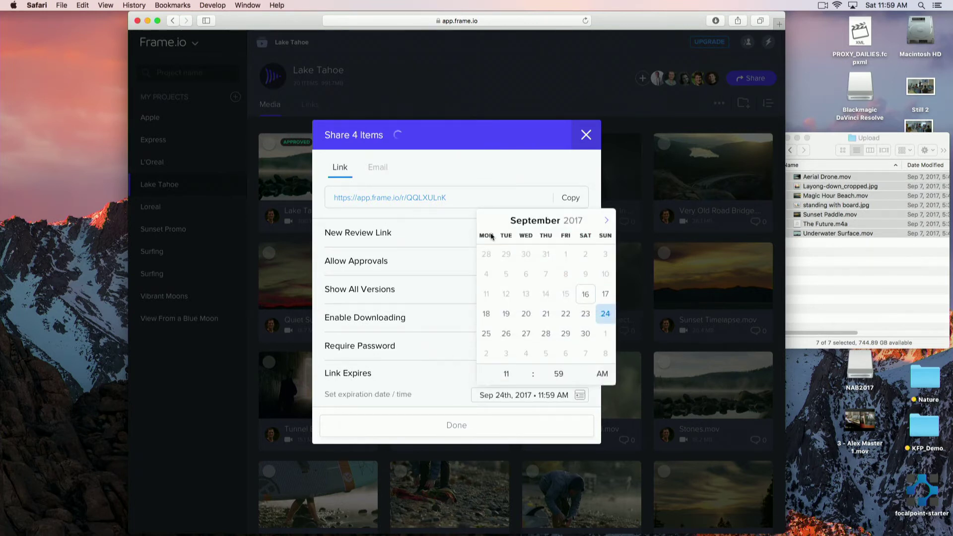
pyautogui.click(541, 164)
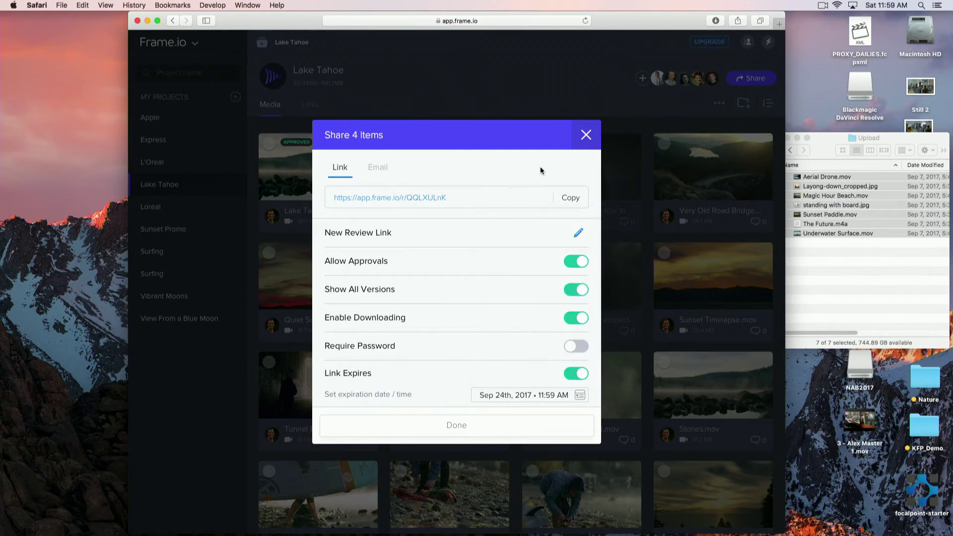
pyautogui.click(473, 434)
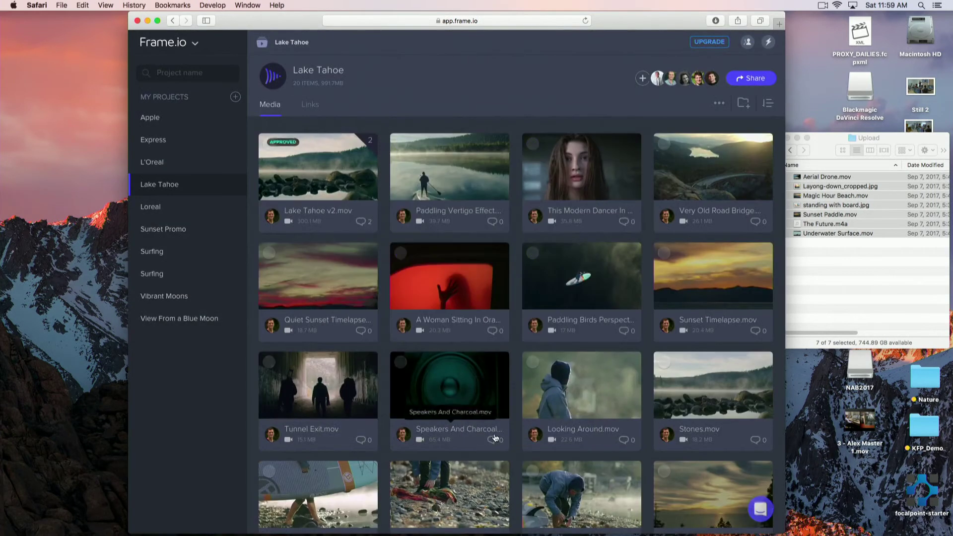
# List the project's share links and check the newest review link's Email sharing settings
pyautogui.click(310, 105)
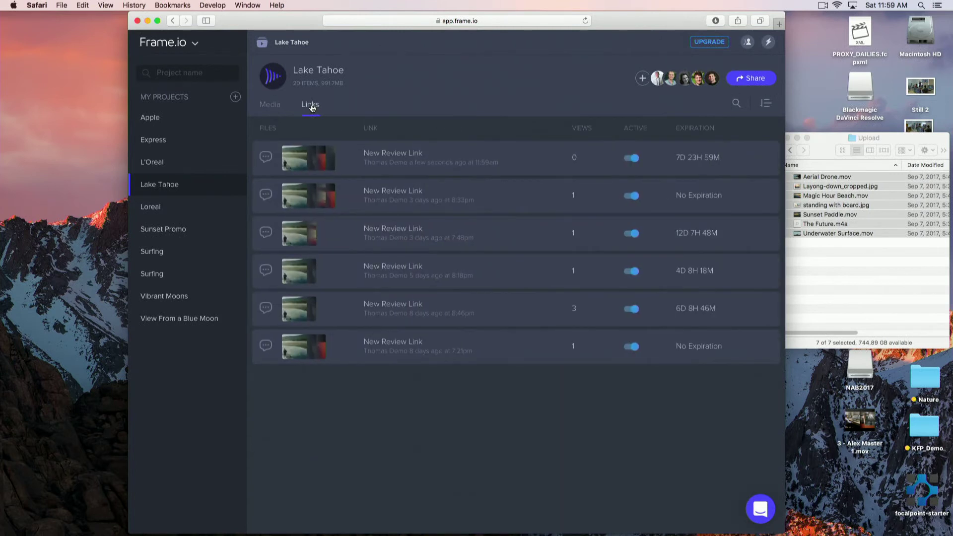
pyautogui.moveTo(304, 164)
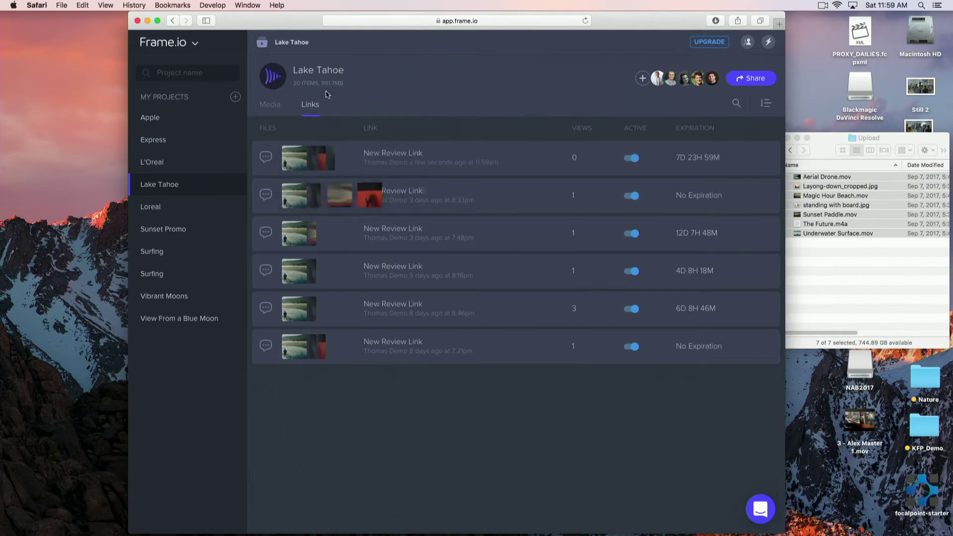
pyautogui.click(762, 159)
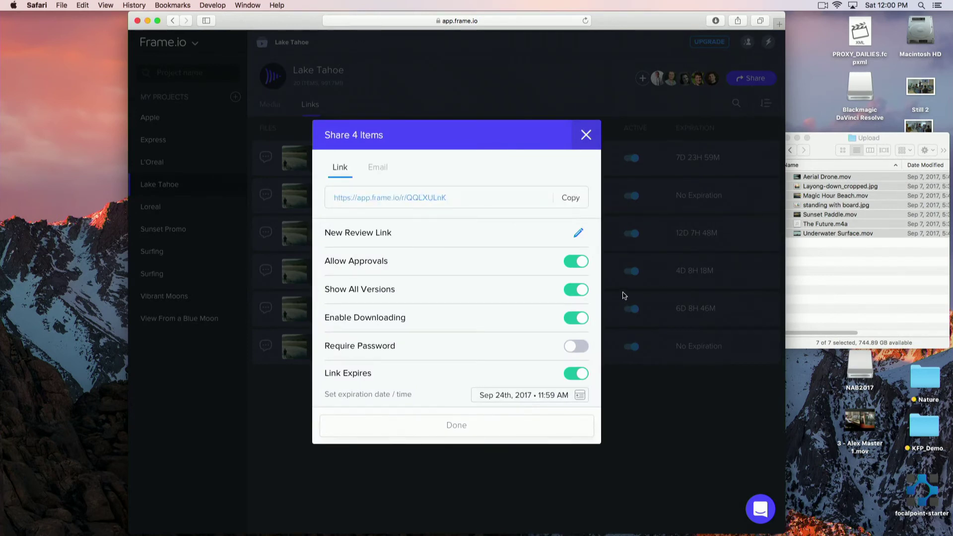
pyautogui.click(377, 168)
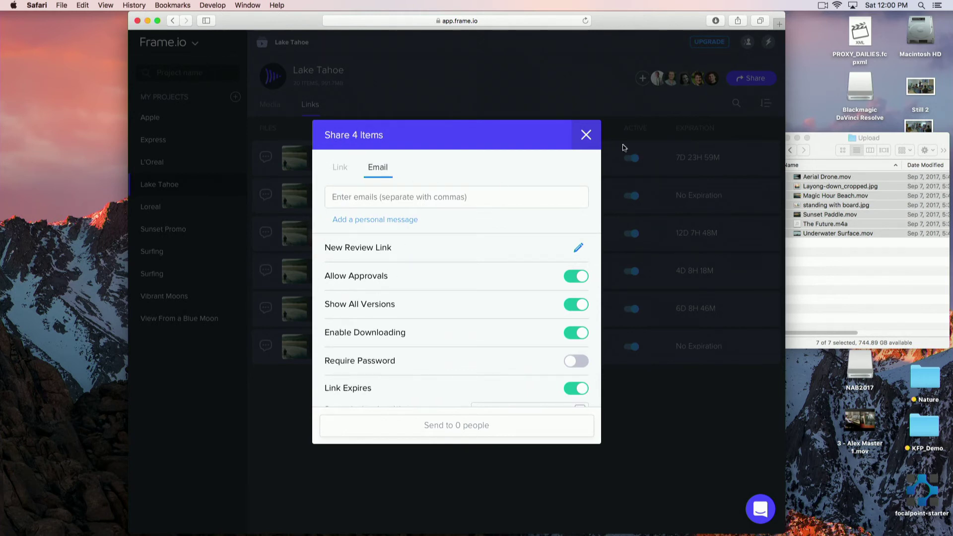
pyautogui.click(586, 135)
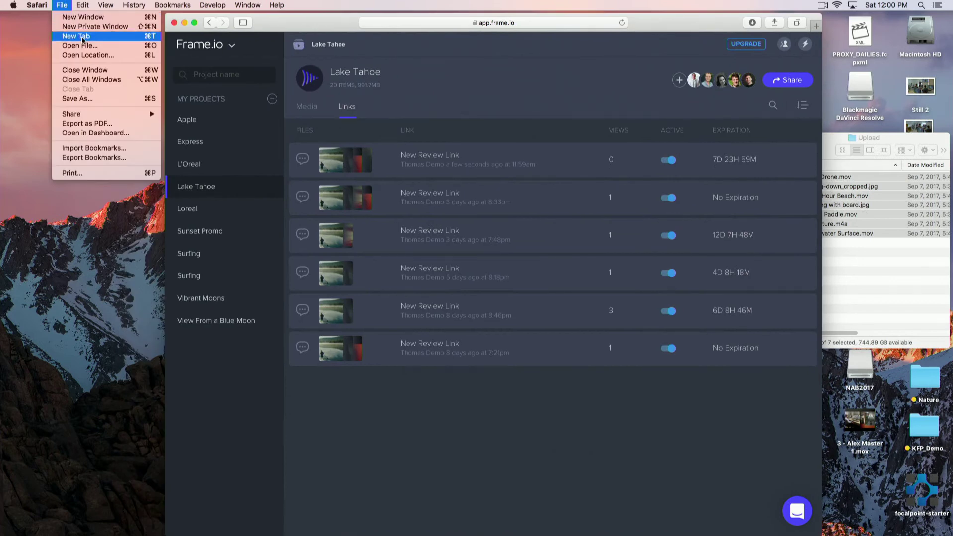
# Load the review link in a new private browser window moved to the left
pyautogui.click(116, 26)
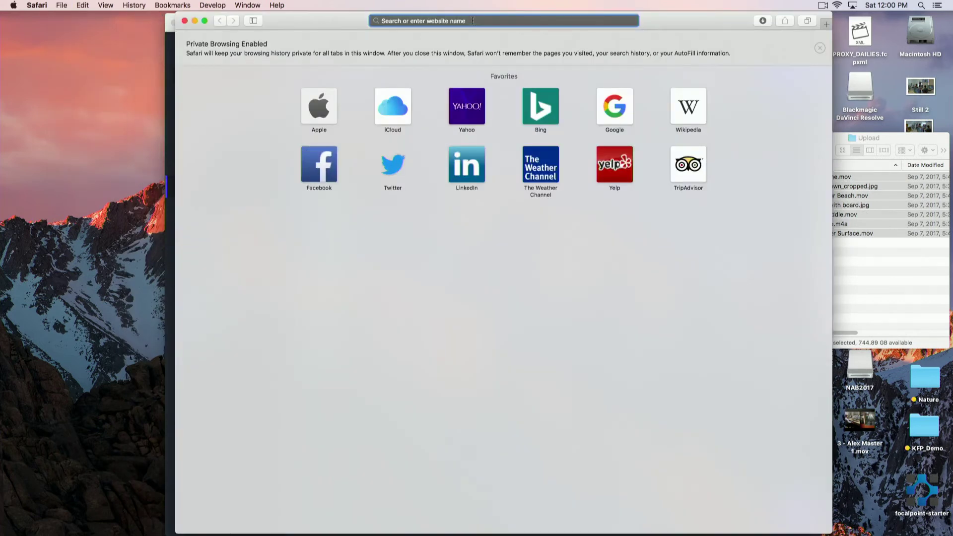
pyautogui.press('Return')
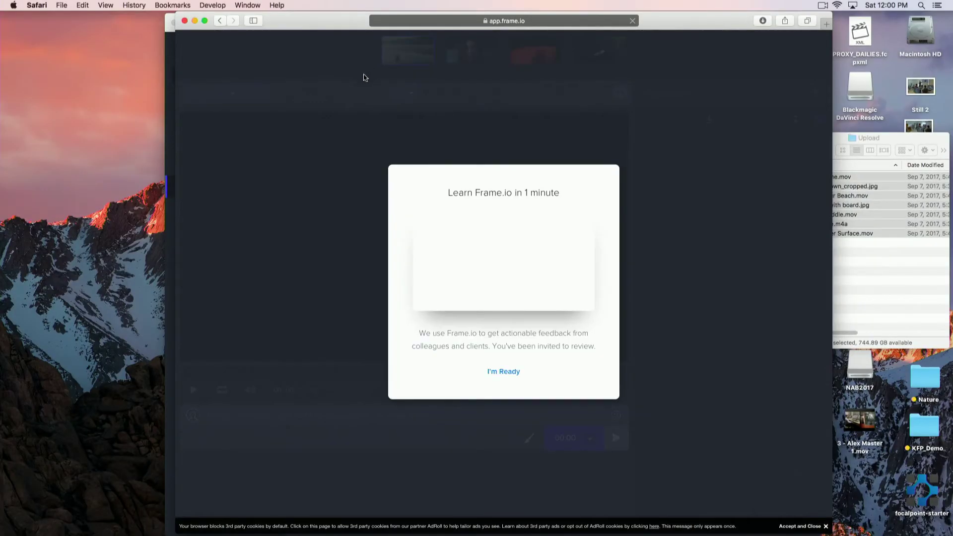
pyautogui.moveTo(326, 21); pyautogui.dragTo(272, 20)
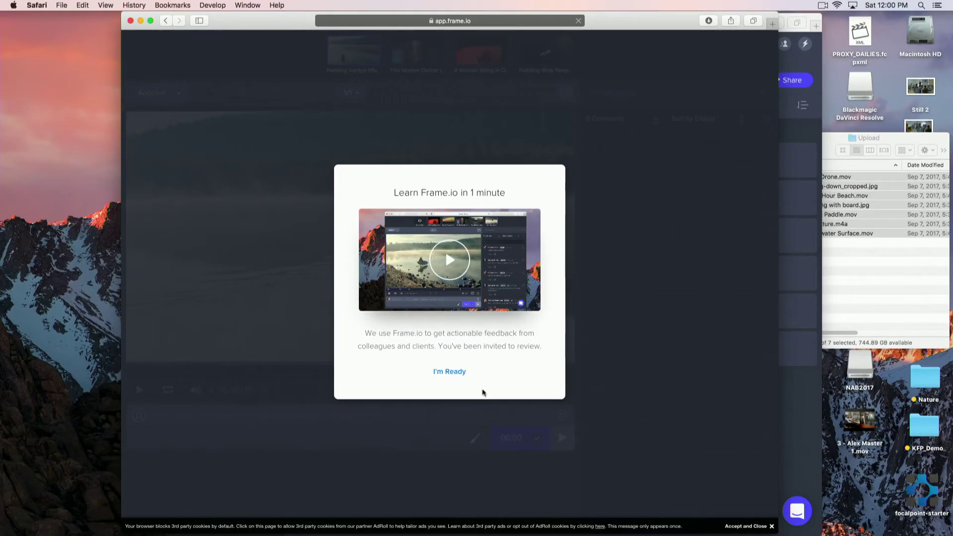
# Play the paddling clip and draft the comment 'nice shot' at 00:01, skipping the name/e-mail request
pyautogui.click(456, 372)
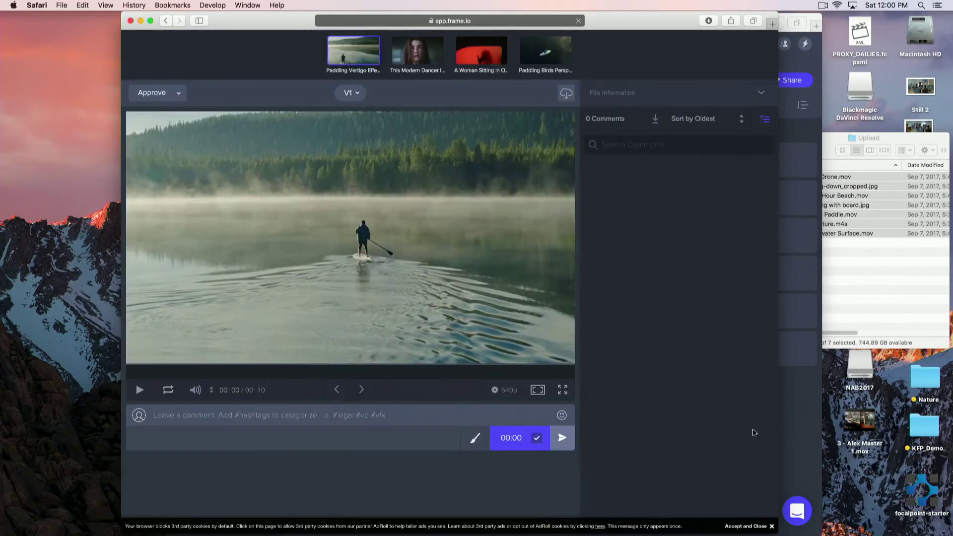
pyautogui.click(291, 416)
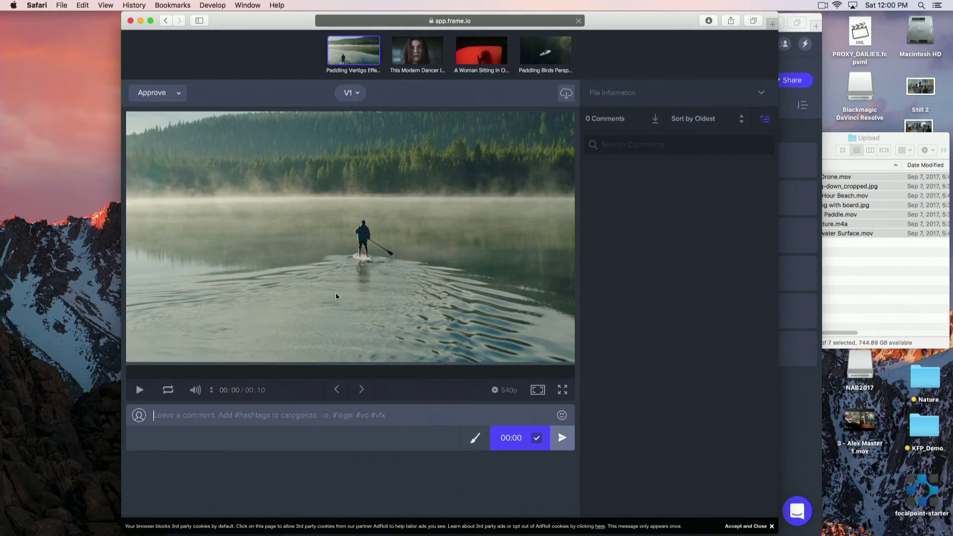
pyautogui.click(243, 423)
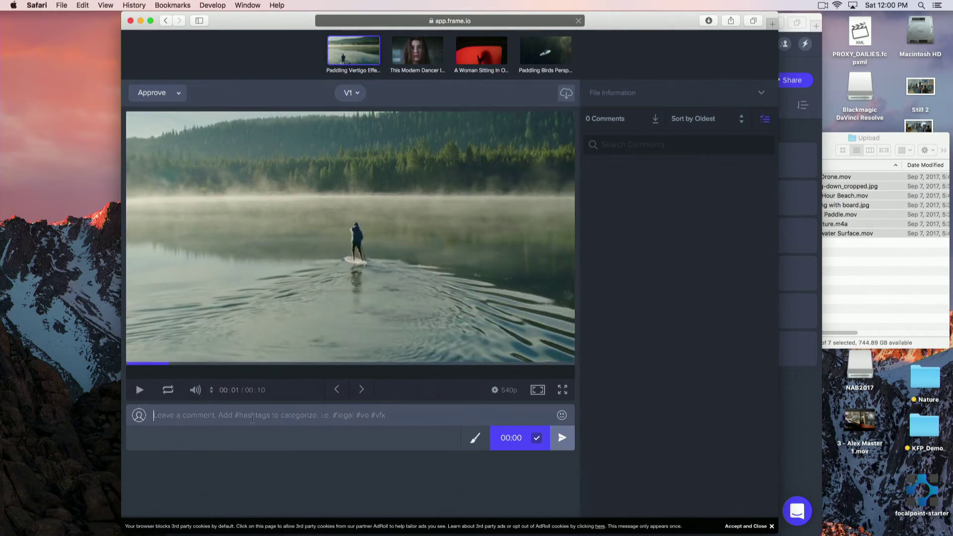
pyautogui.write('nice shot')
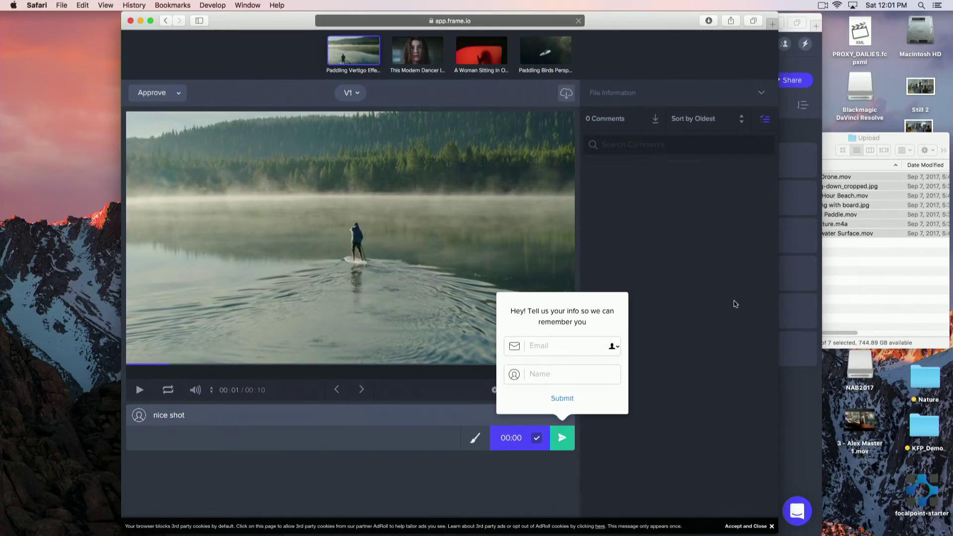
pyautogui.click(735, 315)
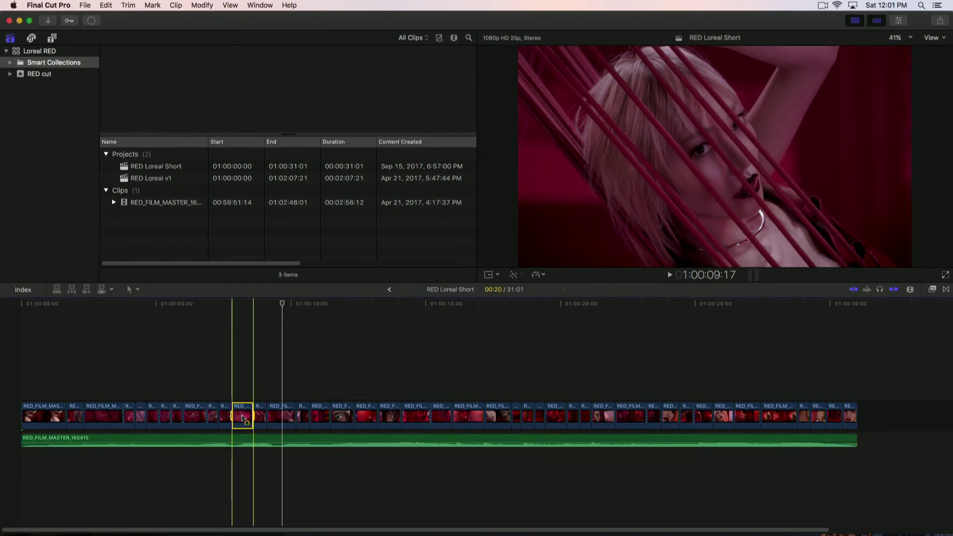
# Move the playhead to several later clips along the RED Loreal Short timeline to mark them
pyautogui.click(943, 21)
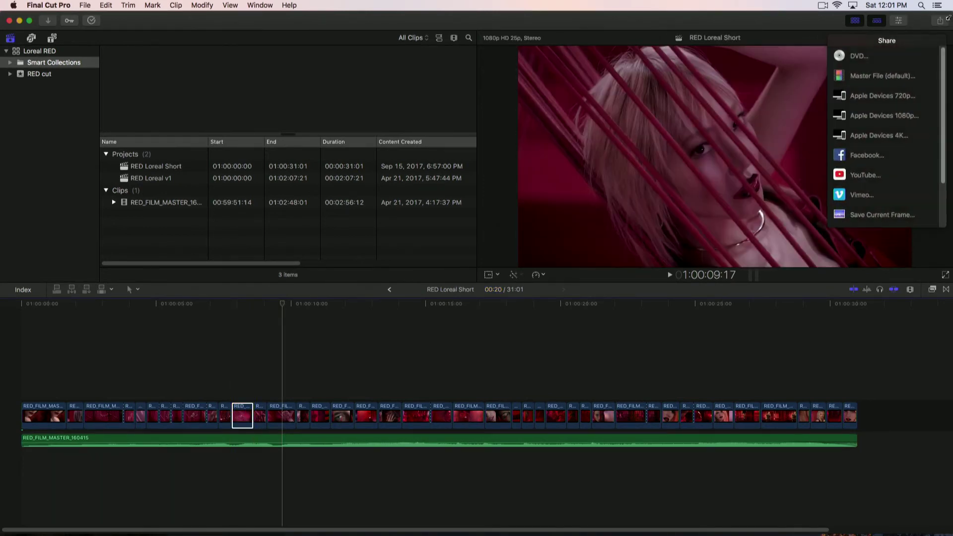
pyautogui.click(943, 21)
pyautogui.click(304, 416)
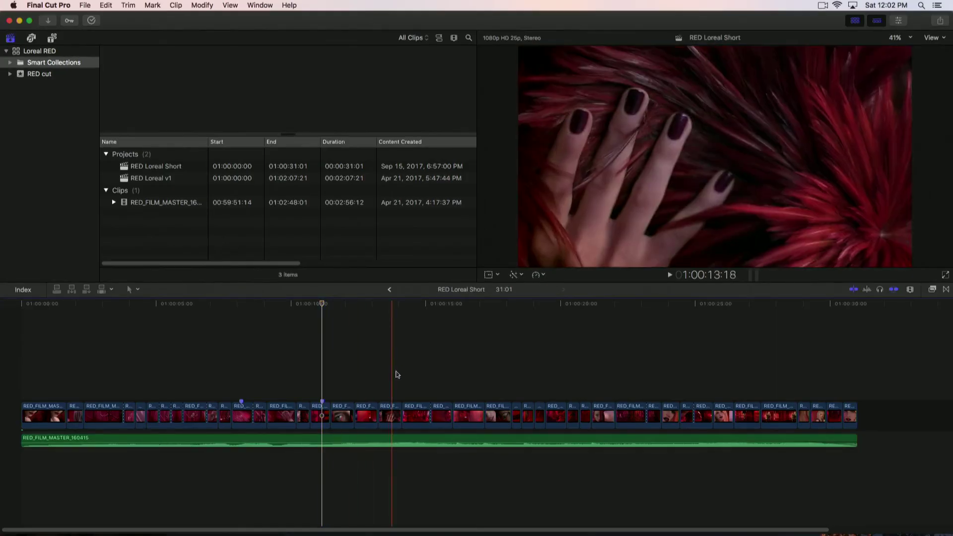
pyautogui.click(418, 373)
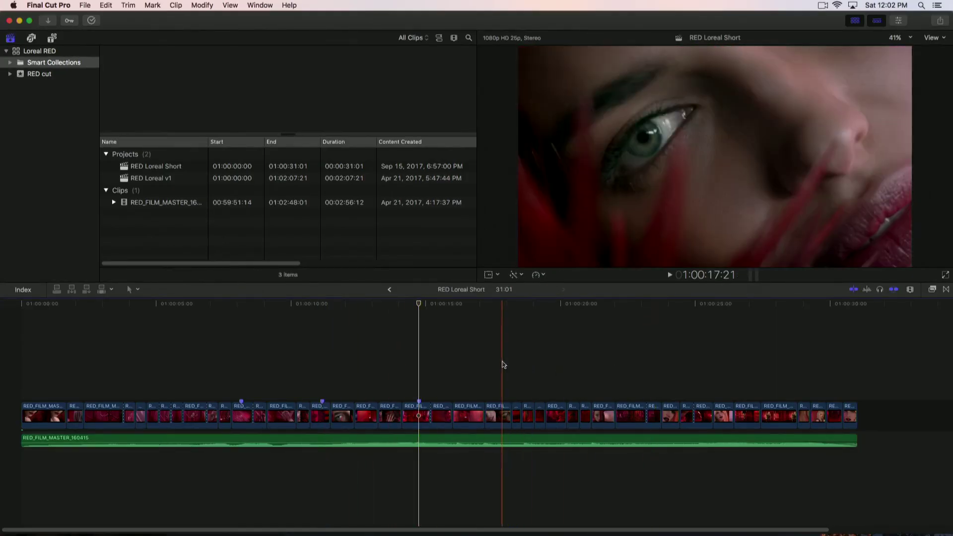
pyautogui.click(502, 366)
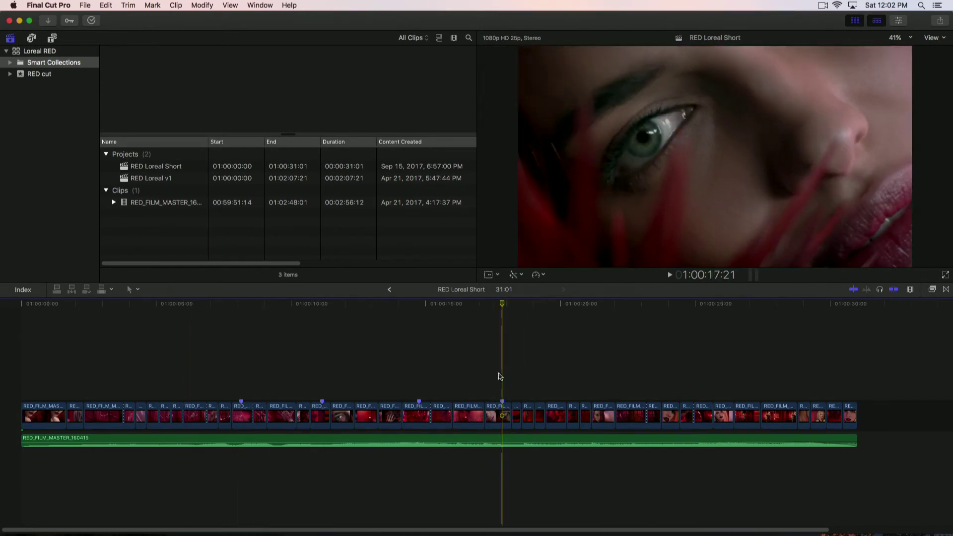
# Choose Frame.io H264 as the share destination for RED Loreal Short
pyautogui.click(937, 24)
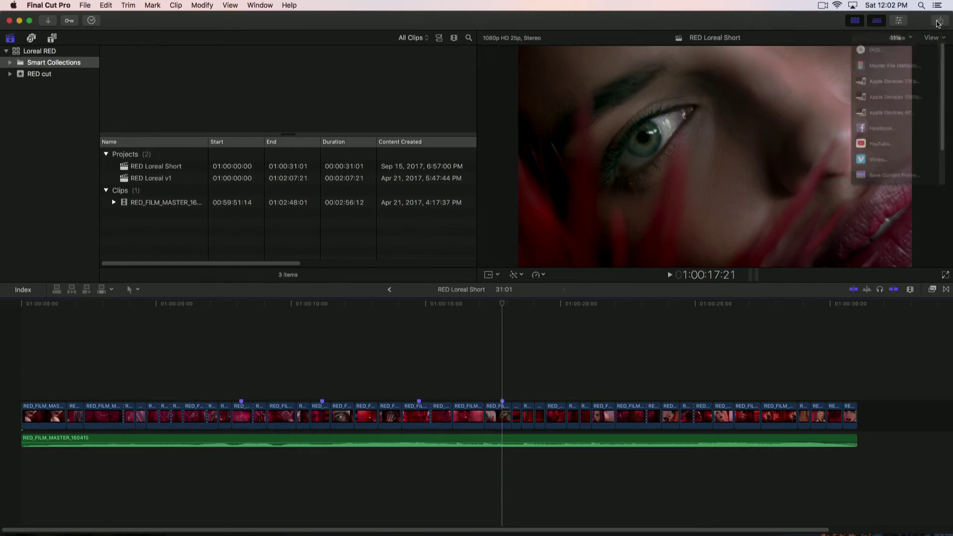
pyautogui.scroll(-3, 943, 183)
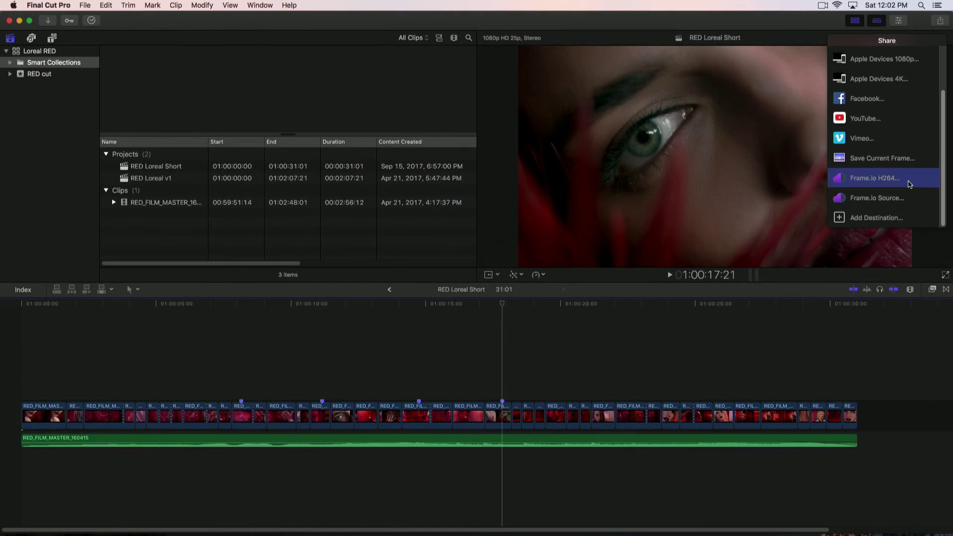
pyautogui.click(924, 178)
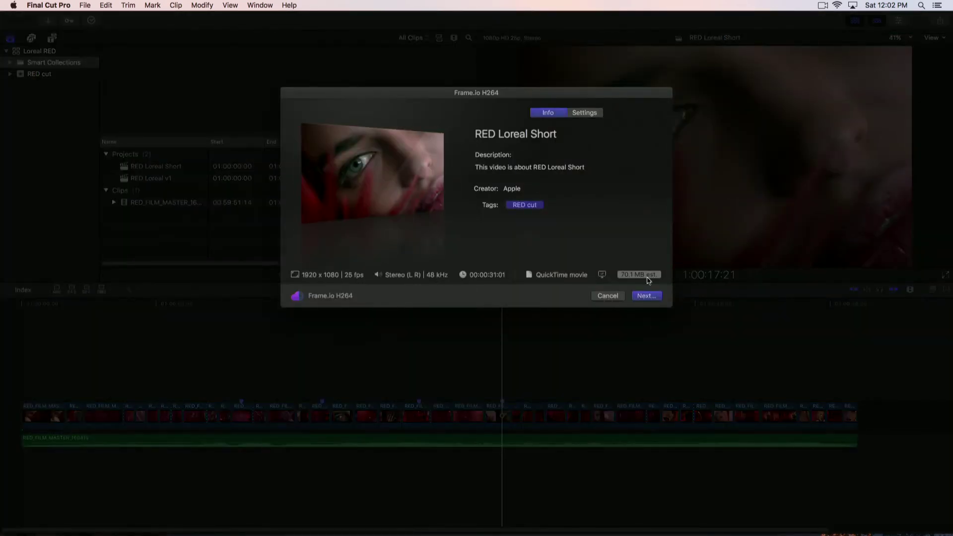
pyautogui.click(646, 296)
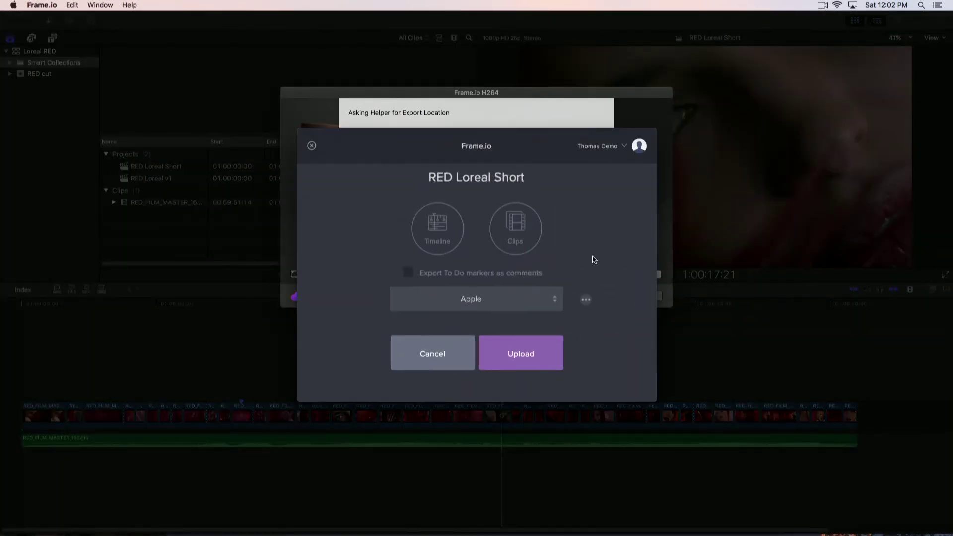
pyautogui.moveTo(545, 157); pyautogui.dragTo(428, 115)
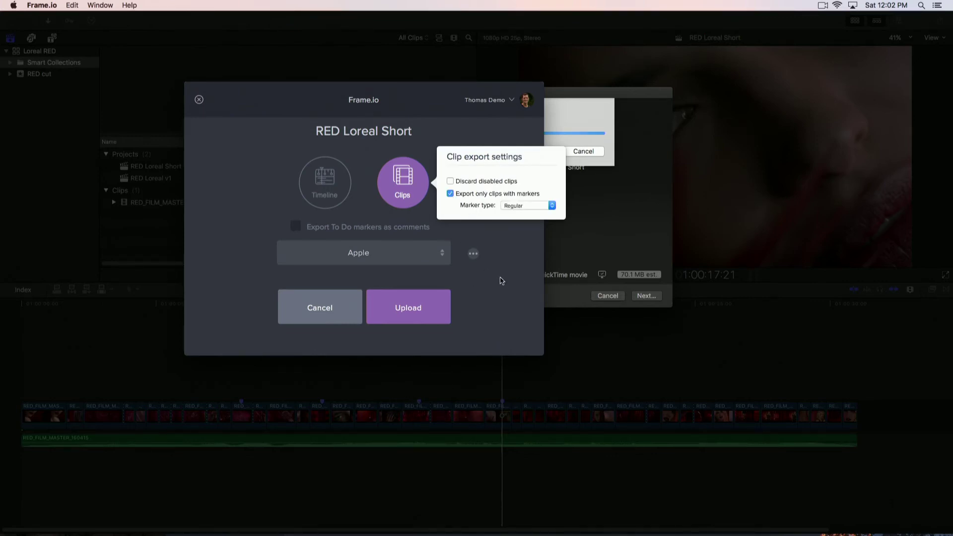
# Upload only clips with Regular markers to the Frame.io project Apple
pyautogui.click(527, 205)
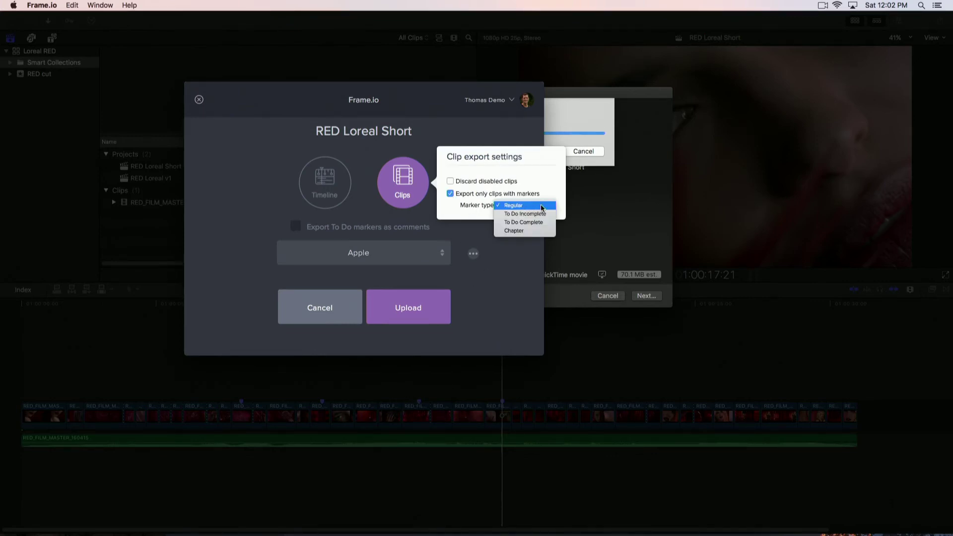
pyautogui.click(552, 187)
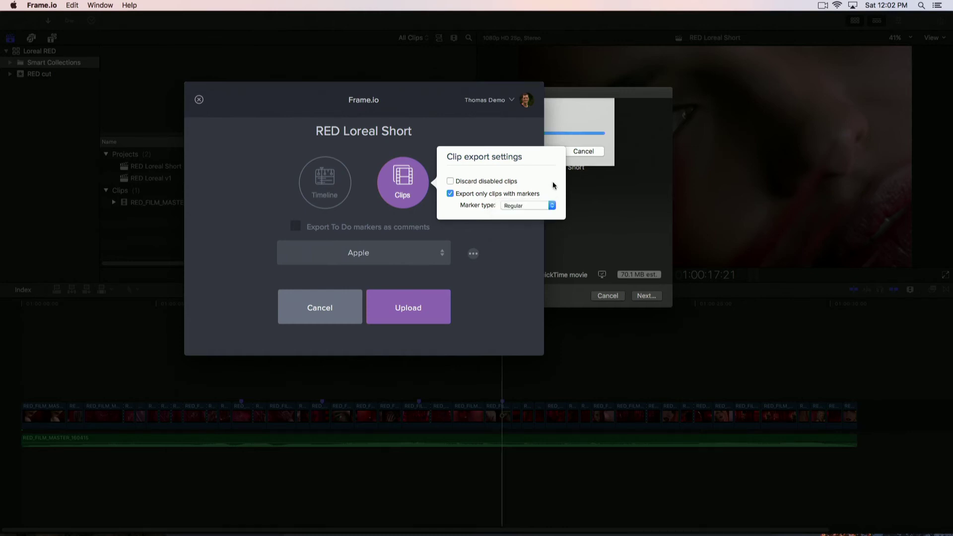
pyautogui.click(479, 279)
pyautogui.click(398, 253)
pyautogui.click(398, 252)
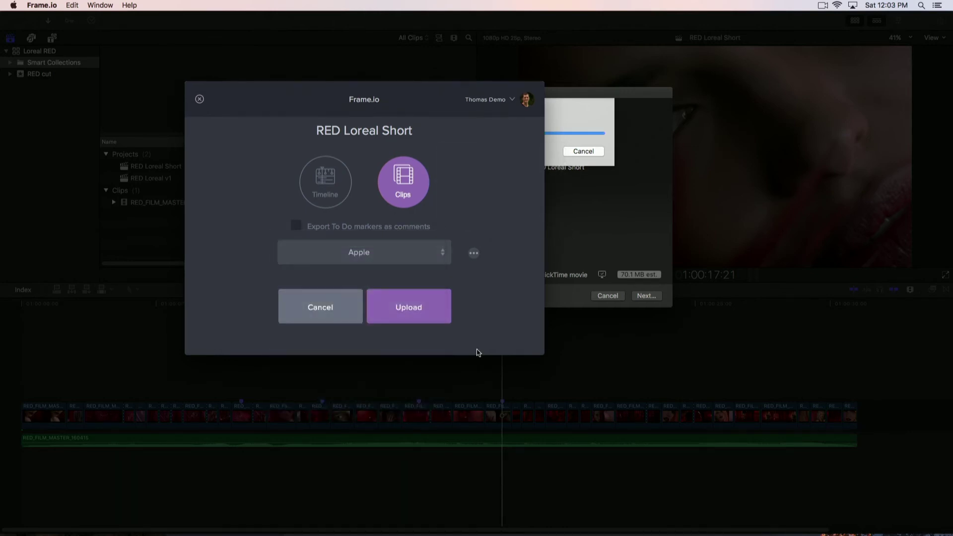
pyautogui.click(408, 308)
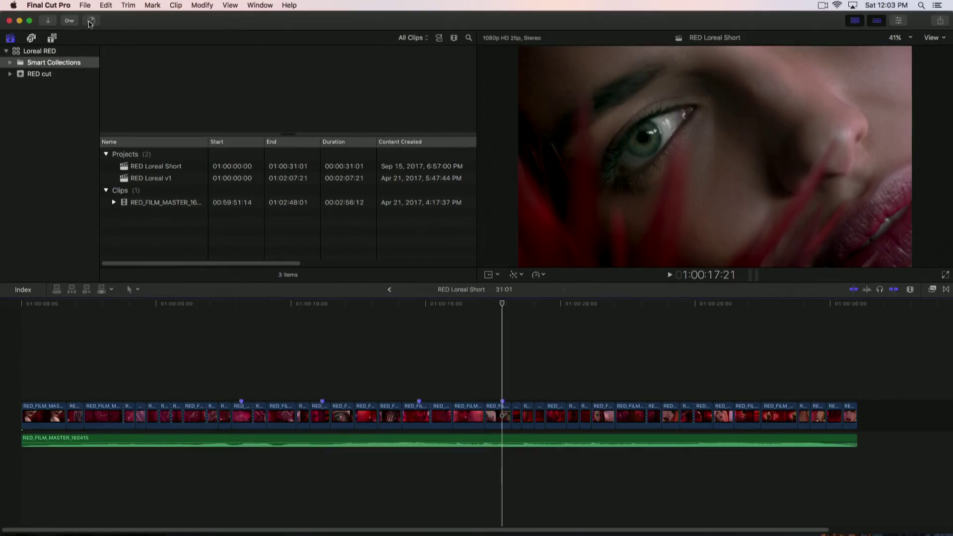
# Confirm the upload finished in Background Tasks, then open the uploaded project in Frame.io
pyautogui.click(90, 21)
pyautogui.moveTo(90, 28); pyautogui.dragTo(112, 86)
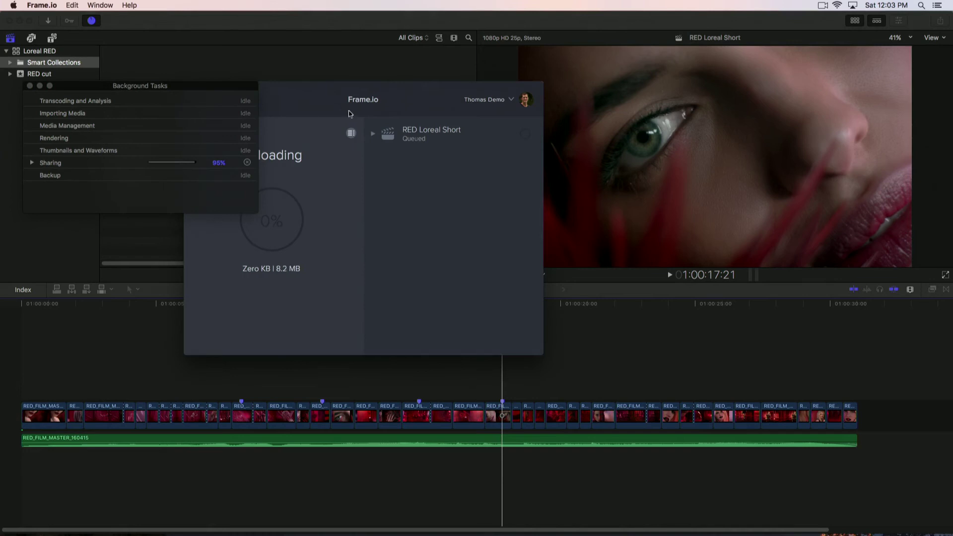
pyautogui.click(29, 87)
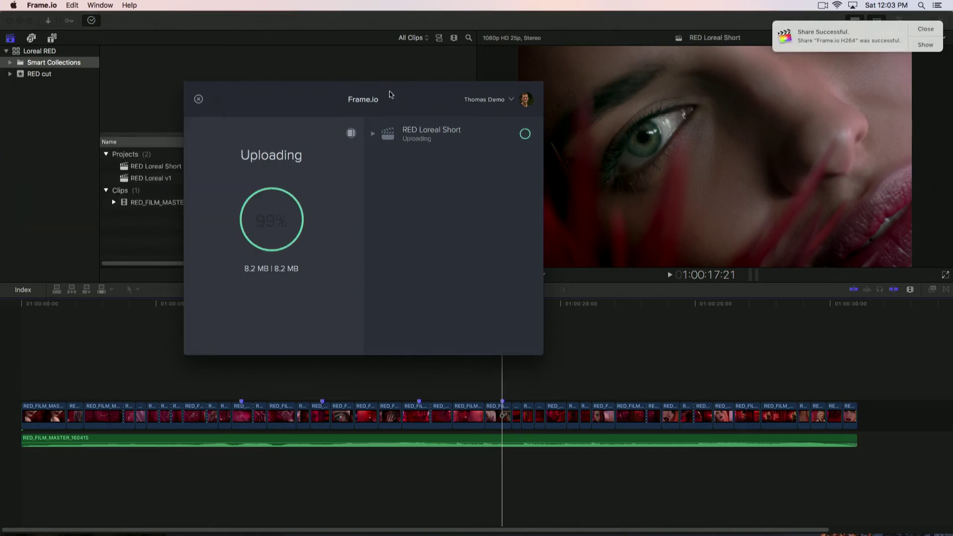
pyautogui.moveTo(395, 99); pyautogui.dragTo(387, 95)
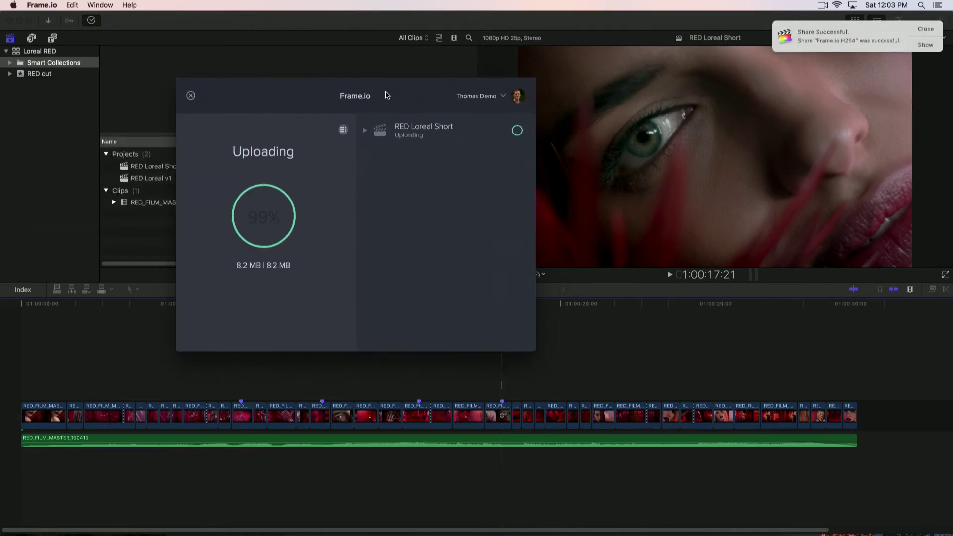
pyautogui.click(365, 131)
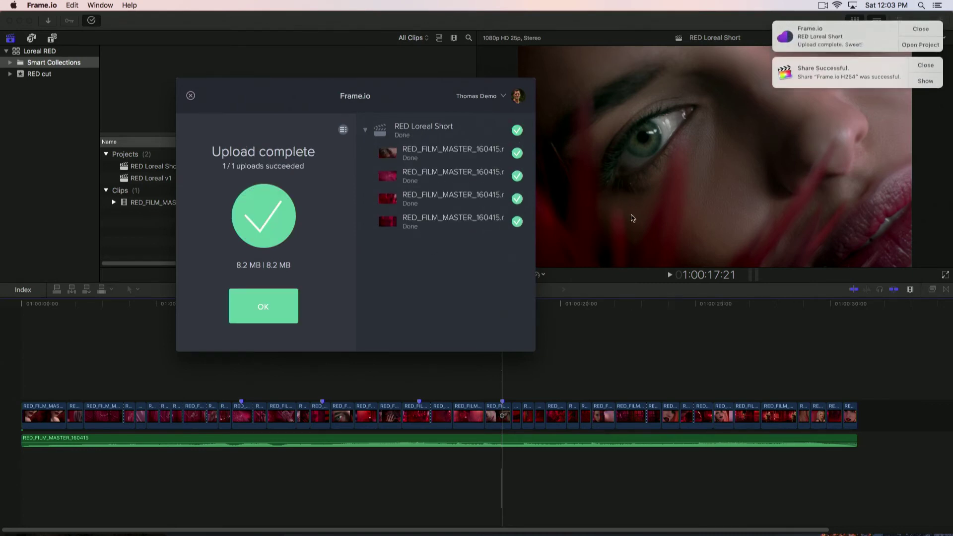
pyautogui.click(517, 153)
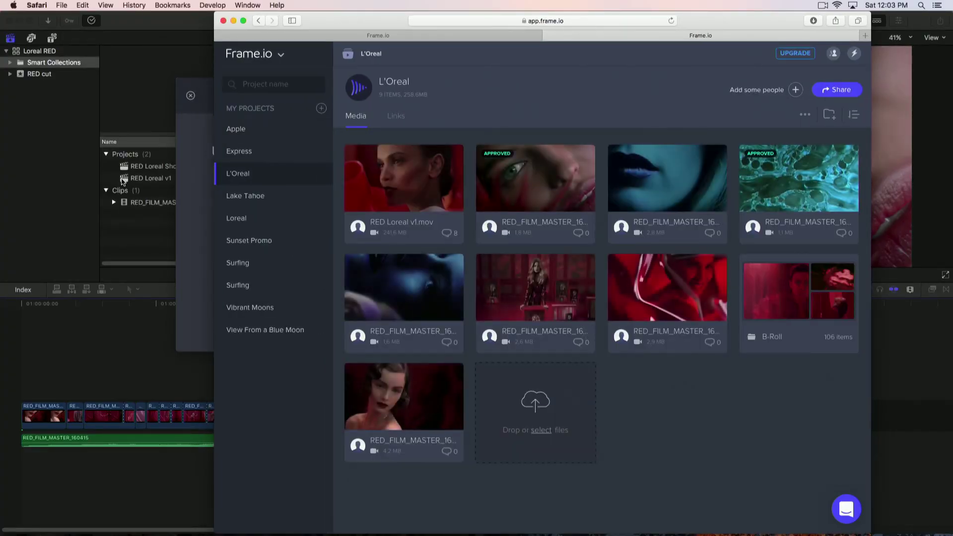
# Open RED Loreal v1.mov for review in Frame.io in the browser
pyautogui.click(124, 178)
pyautogui.click(124, 178)
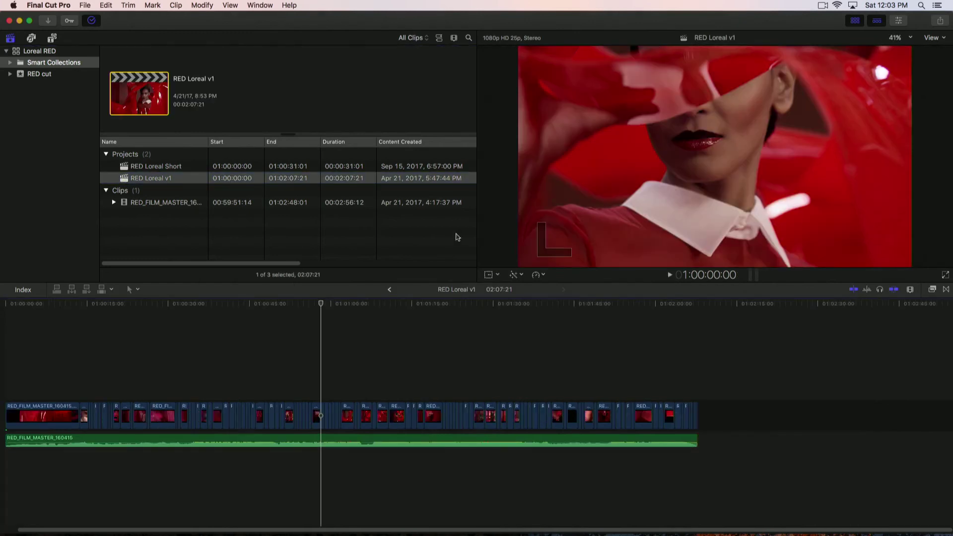
pyautogui.press('super+Tab')
pyautogui.click(368, 272)
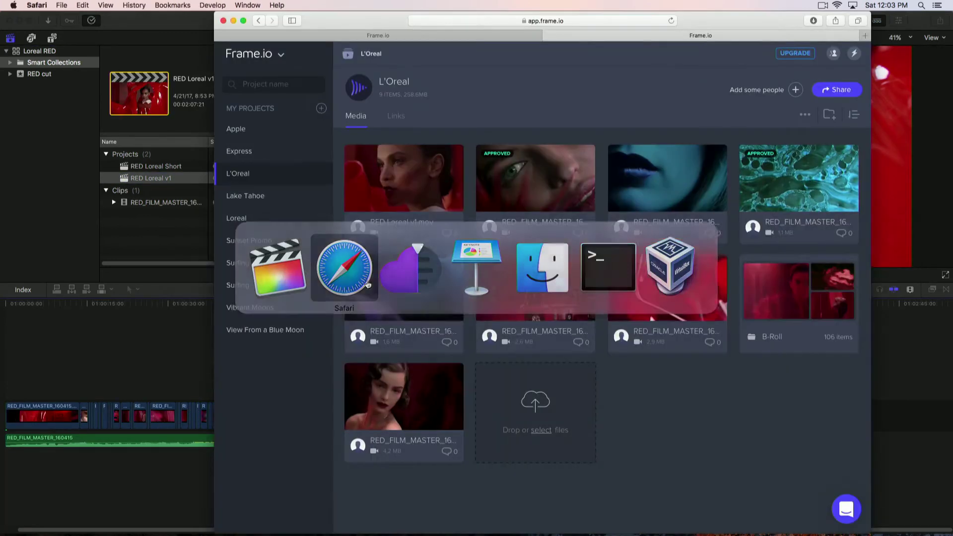
pyautogui.click(421, 185)
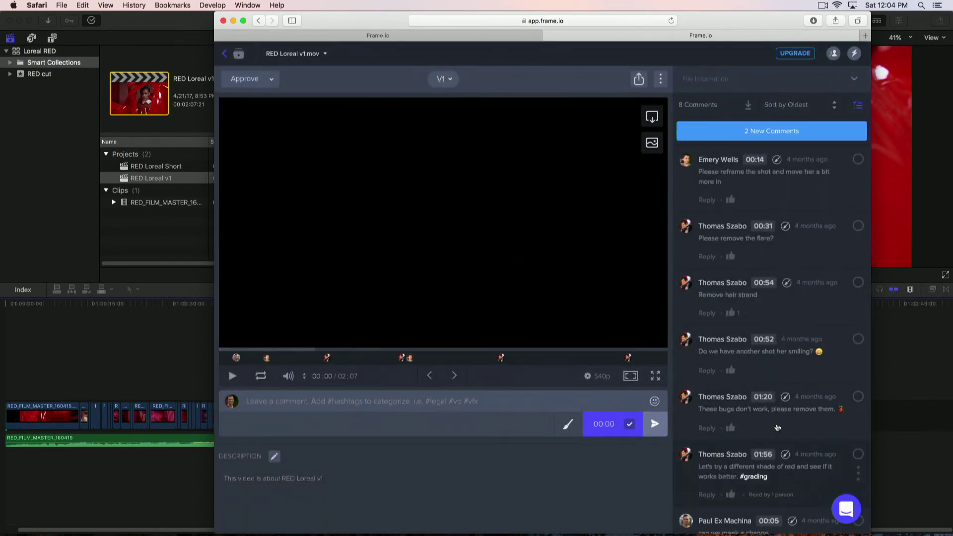
# Download the clip's comments as a Final Cut Pro X file after previewing the print and file options
pyautogui.click(749, 105)
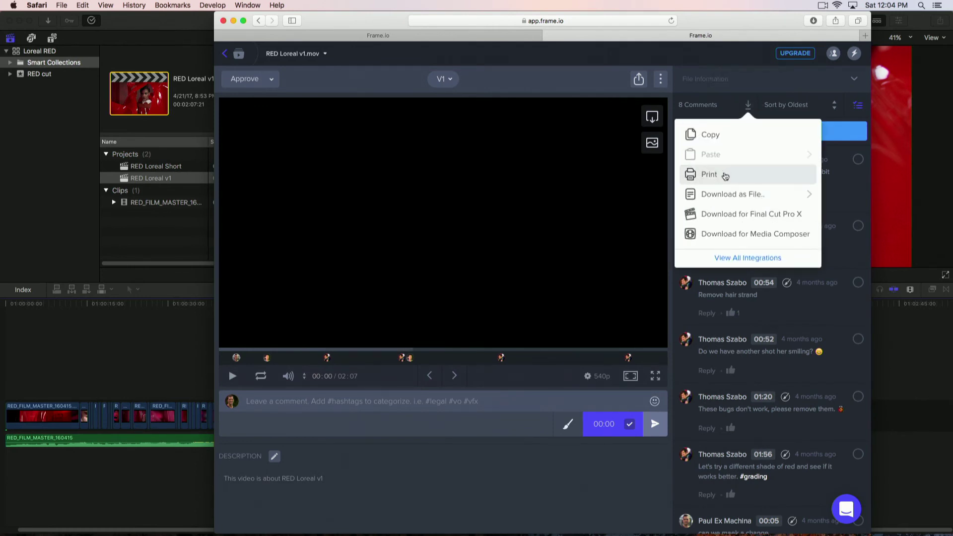
pyautogui.click(726, 174)
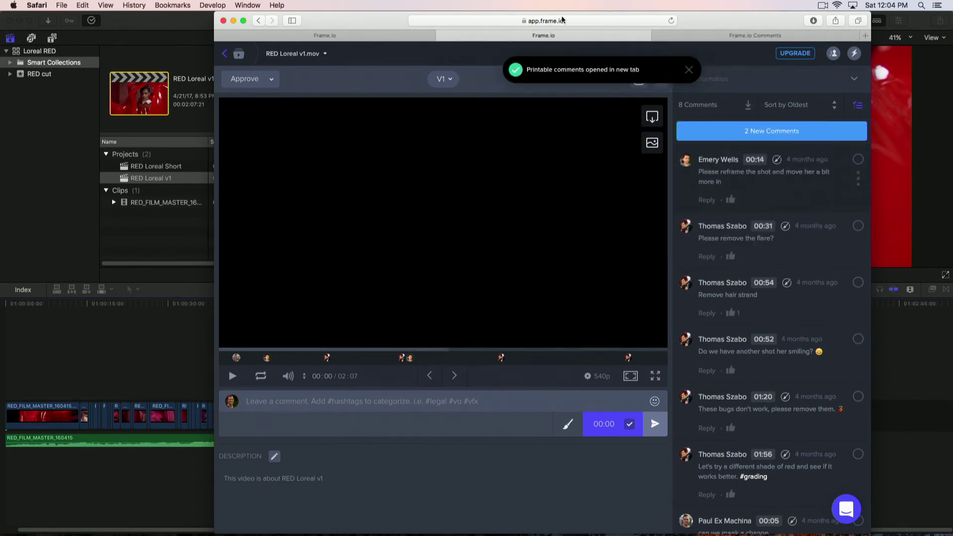
pyautogui.click(740, 39)
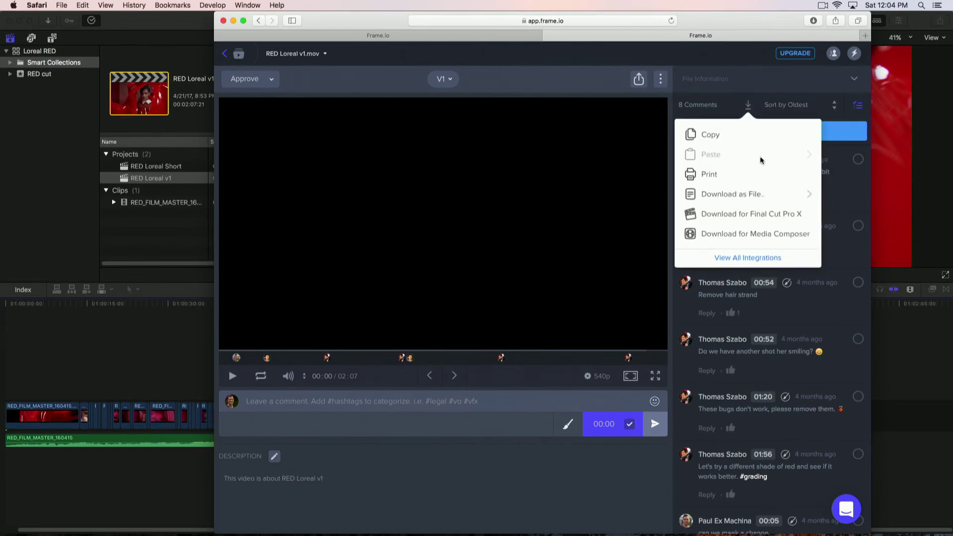
pyautogui.click(743, 194)
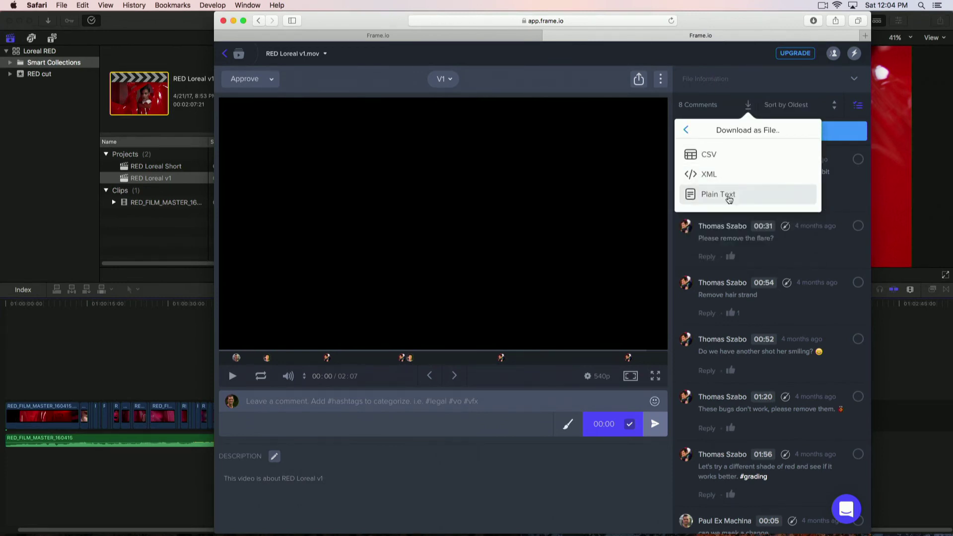
pyautogui.click(687, 131)
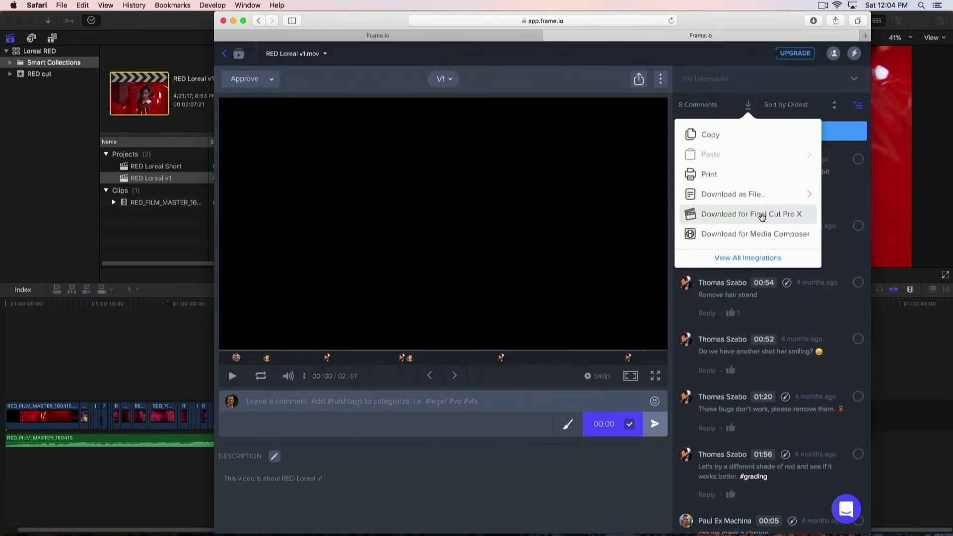
pyautogui.click(762, 217)
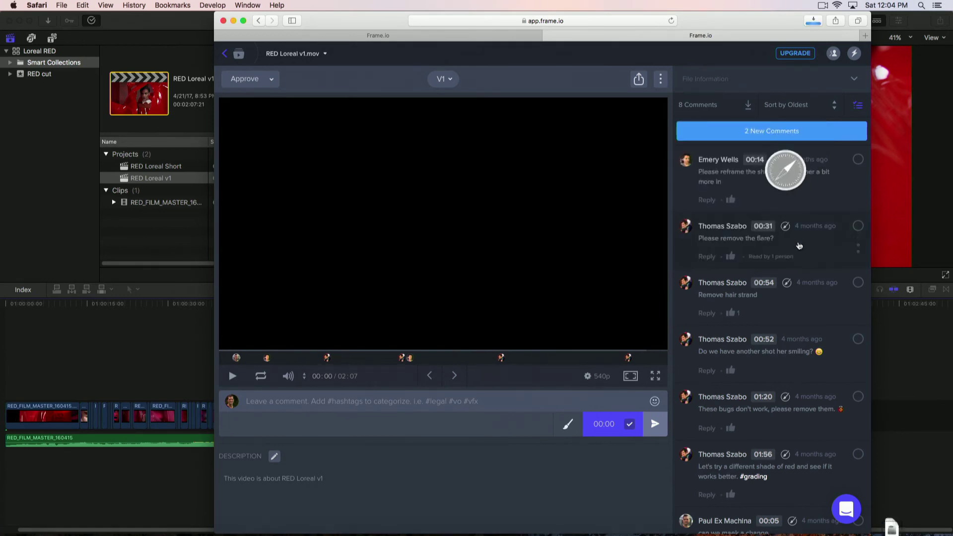
# Open RED Loreal v1.fcpxml from Safari's downloads and pick the Loreal RED library
pyautogui.click(814, 21)
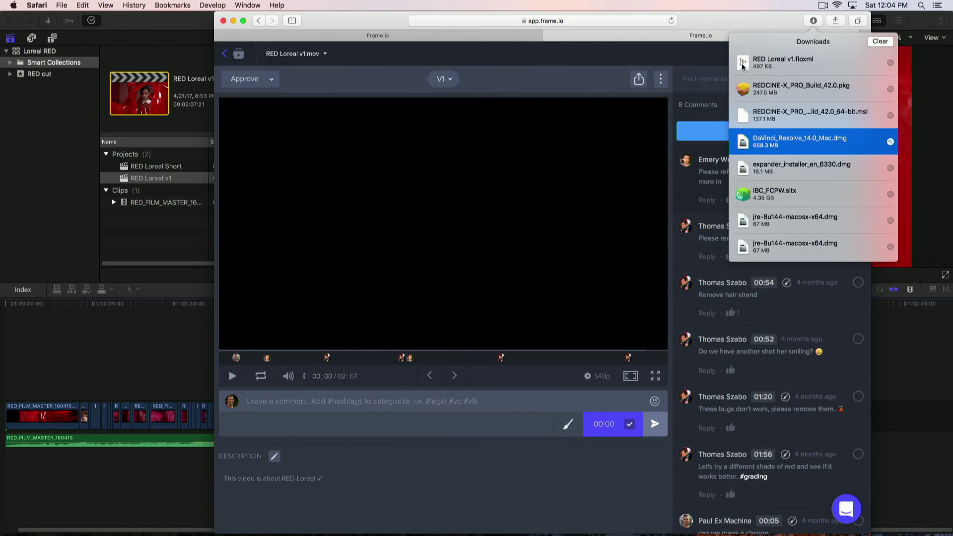
pyautogui.doubleClick(763, 64)
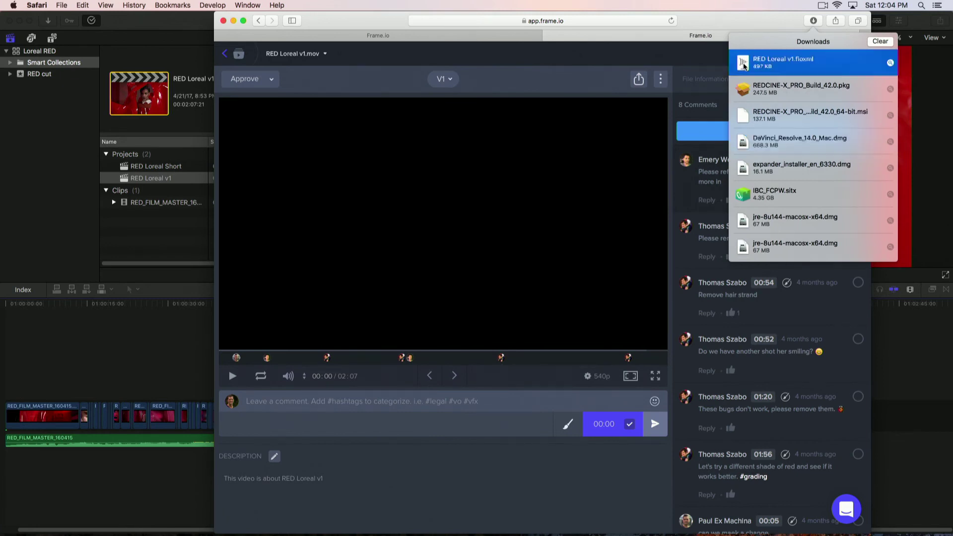
pyautogui.click(355, 184)
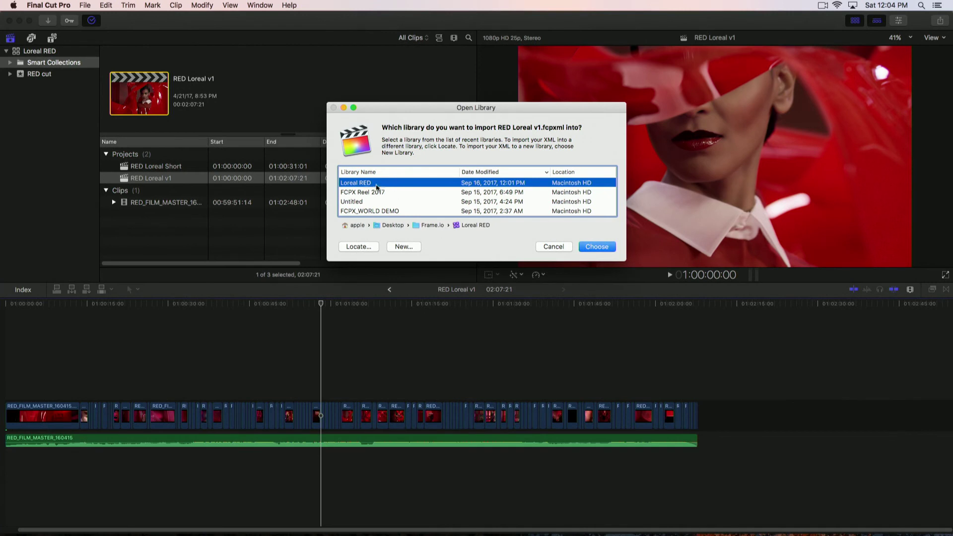
# Import the XML into Loreal RED and place RED Loreal v1.mov above the storyline
pyautogui.click(594, 256)
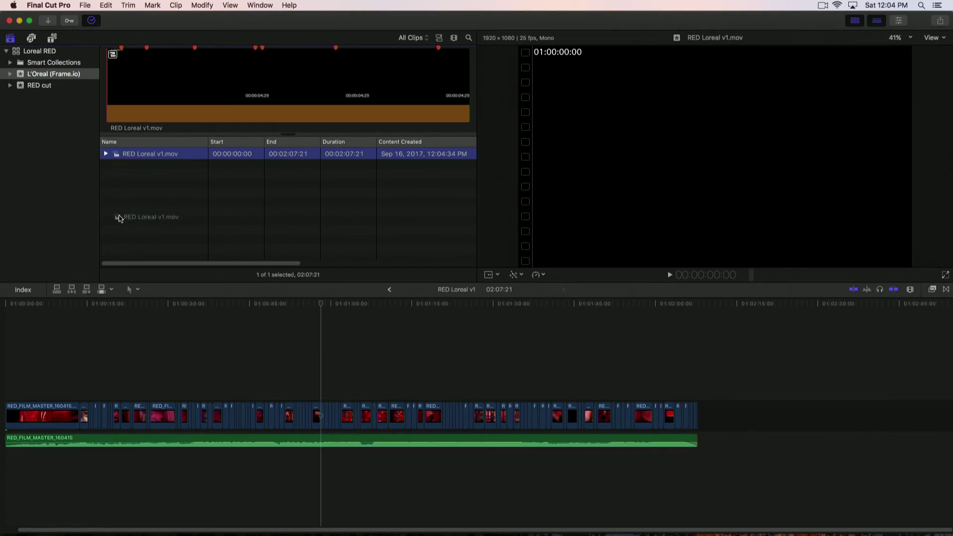
pyautogui.moveTo(119, 219); pyautogui.dragTo(43, 380)
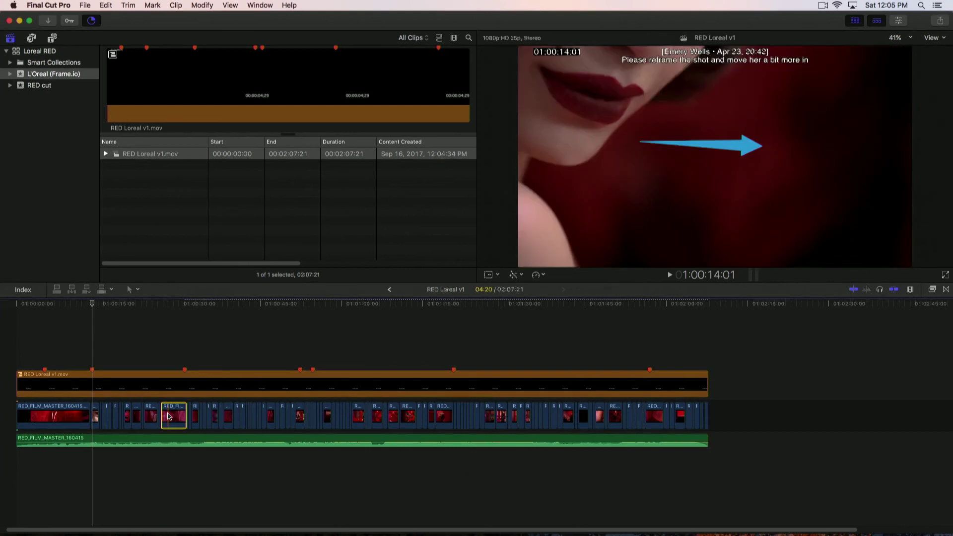
# Break apart RED Loreal v1.mov to release its markers and delete the leftover Timecode clip
pyautogui.keyDown('super'); pyautogui.click(215, 416); pyautogui.keyUp('super')
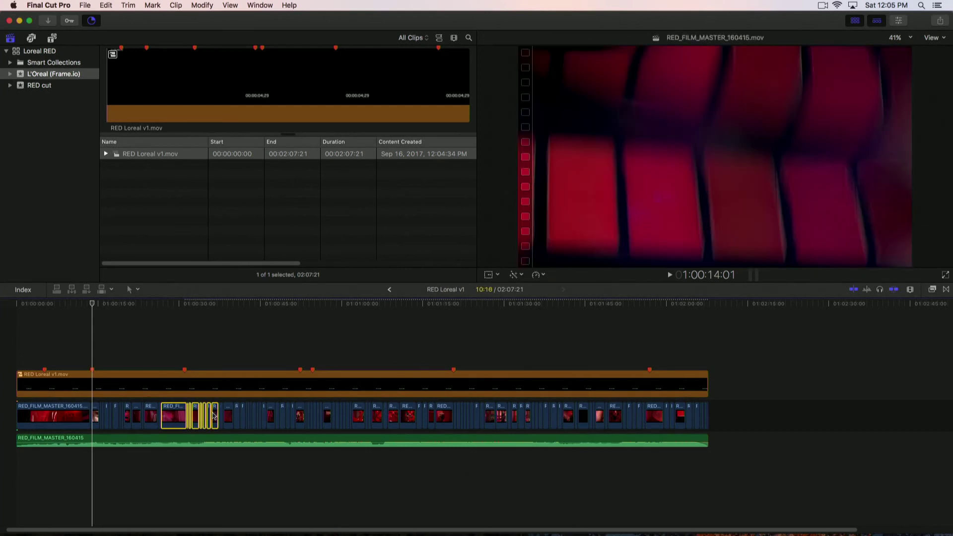
pyautogui.press('BackSpace')
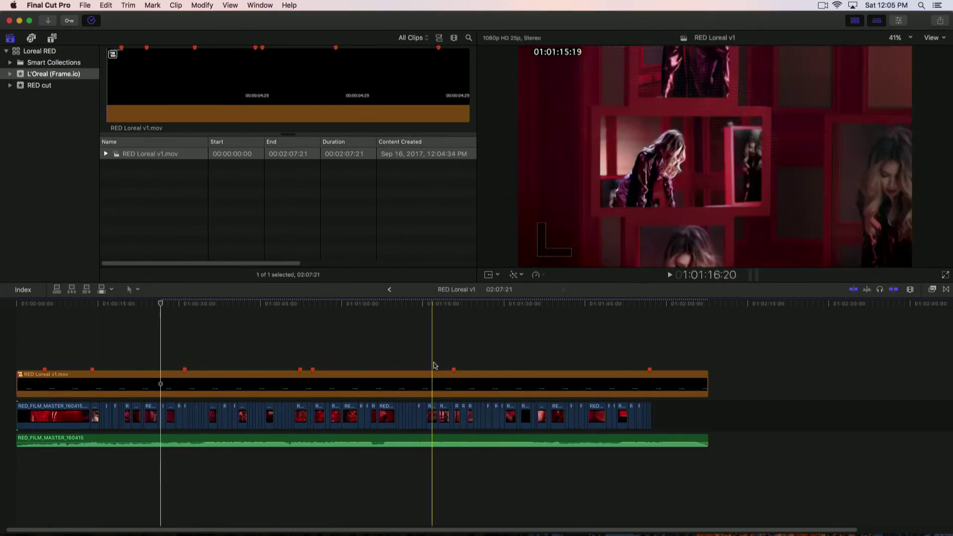
pyautogui.press('super+z')
pyautogui.click(160, 381)
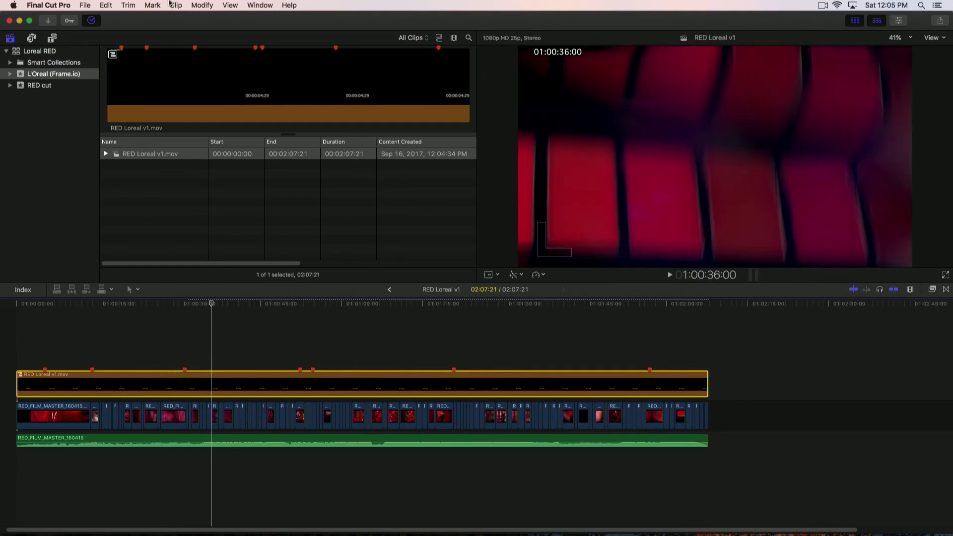
pyautogui.click(170, 5)
pyautogui.click(204, 139)
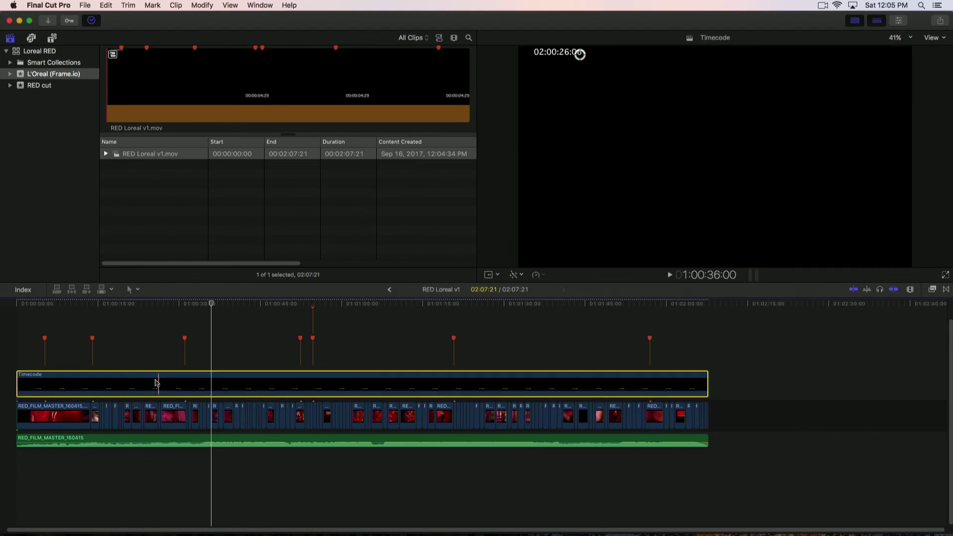
pyautogui.press('Delete')
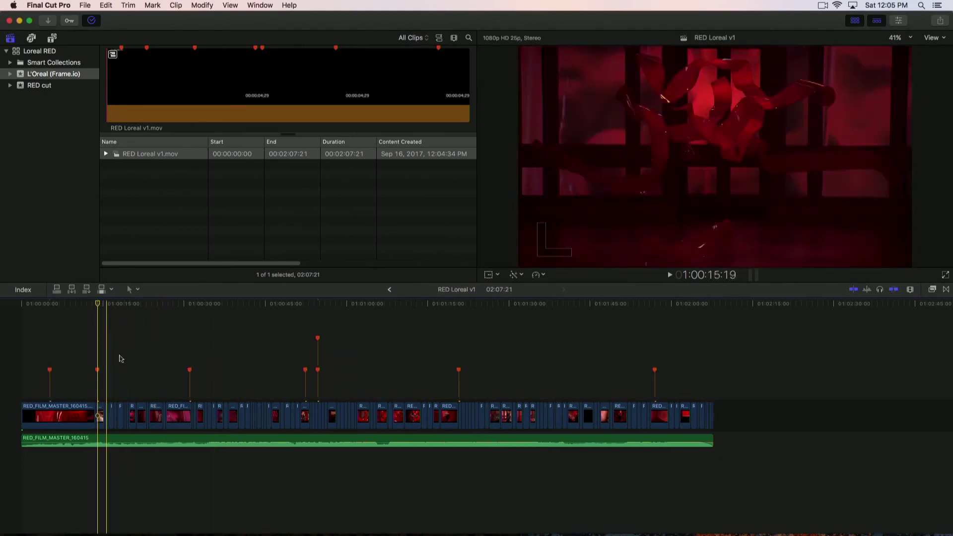
# Delete three unwanted storyline clips and list the seven comment tags in the Timeline Index
pyautogui.moveTo(139, 370); pyautogui.dragTo(219, 423)
pyautogui.press('Delete')
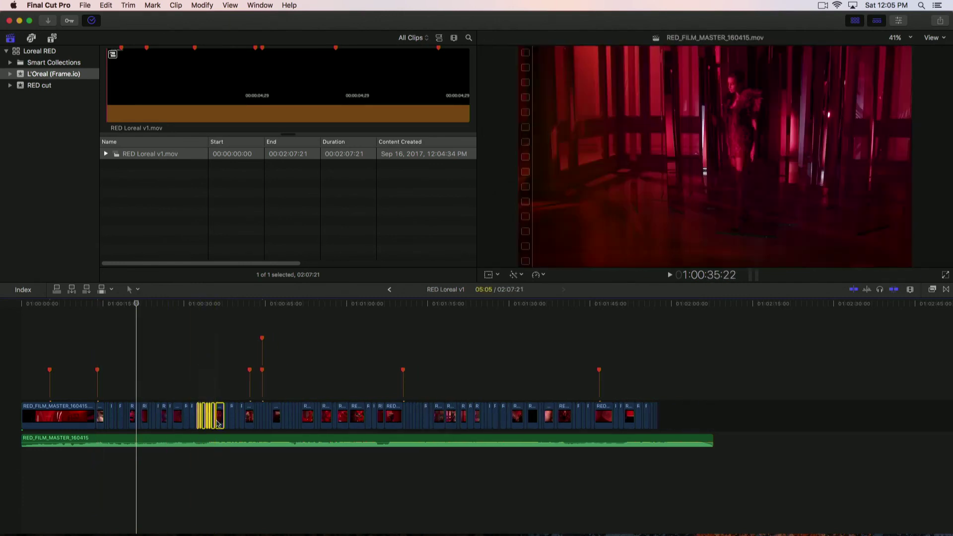
pyautogui.press('Delete')
pyautogui.click(189, 378)
pyautogui.click(23, 290)
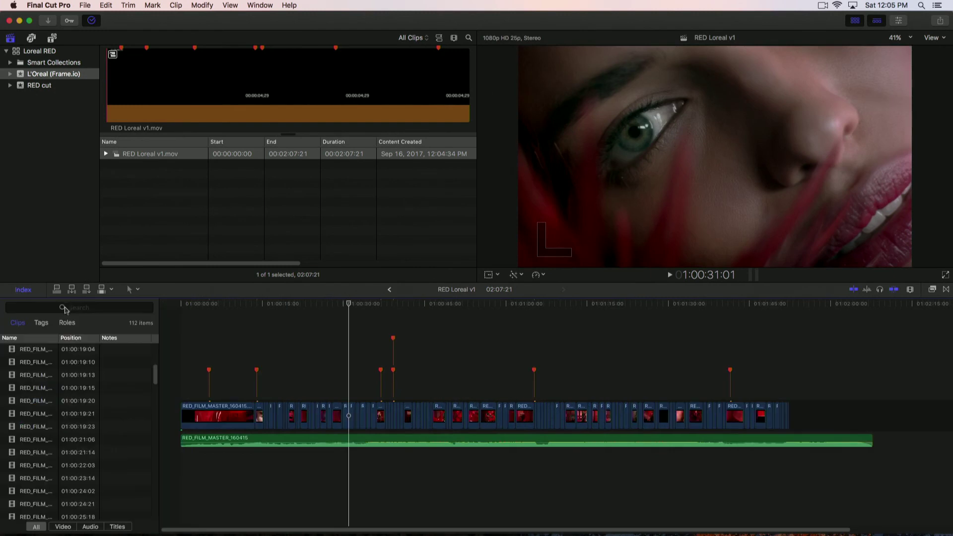
pyautogui.click(42, 323)
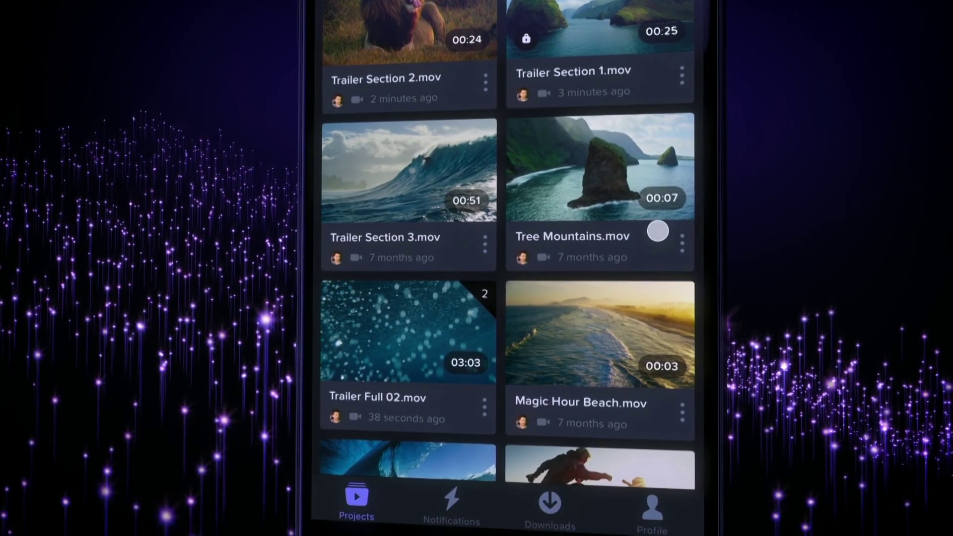
# Download Tree Mountains.mov to the iPhone, then turn on Airplane Mode to go offline
pyautogui.click(682, 242)
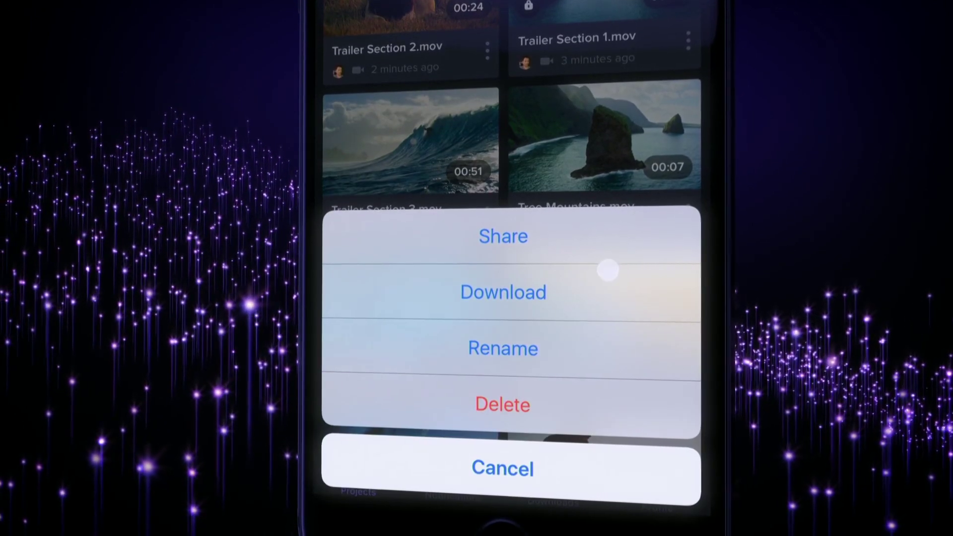
pyautogui.click(565, 297)
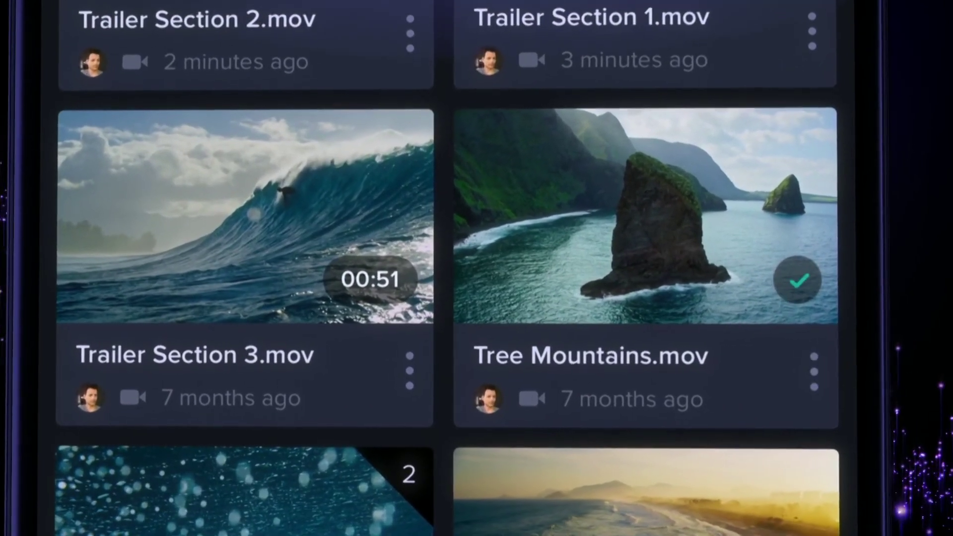
pyautogui.moveTo(449, 533); pyautogui.dragTo(450, 234)
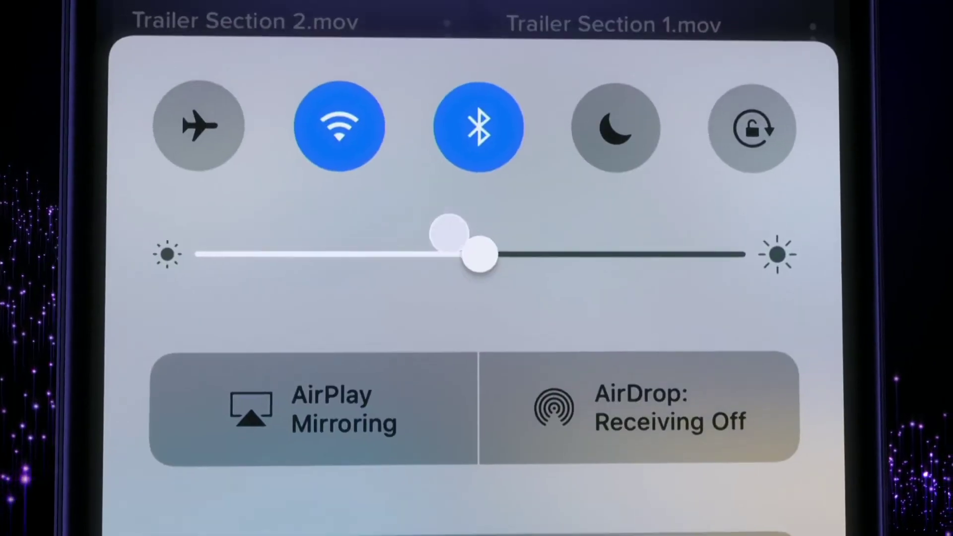
pyautogui.click(204, 151)
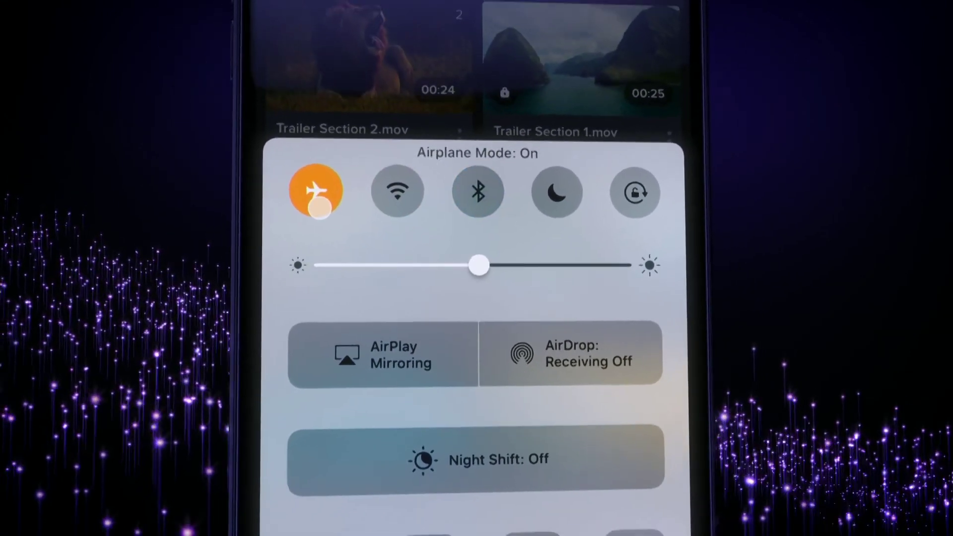